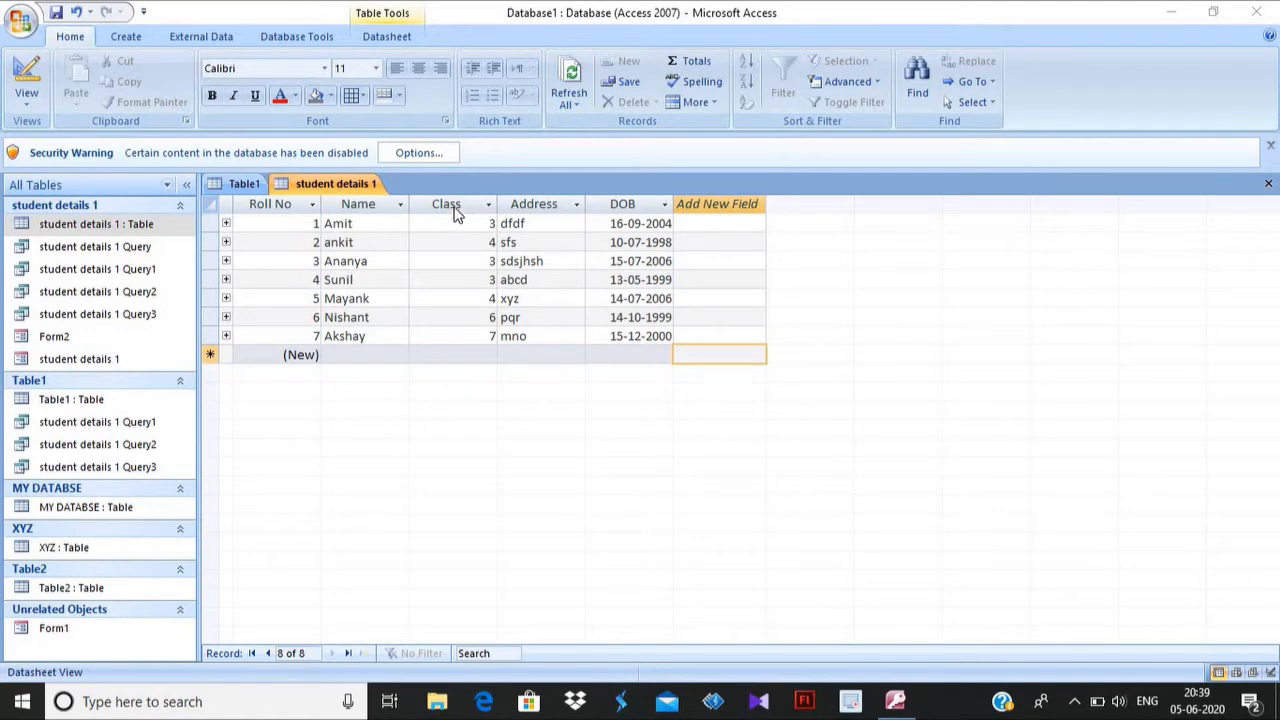
# Sort the student details 1 table by the Class column from smallest to largest.
pyautogui.click(455, 206)
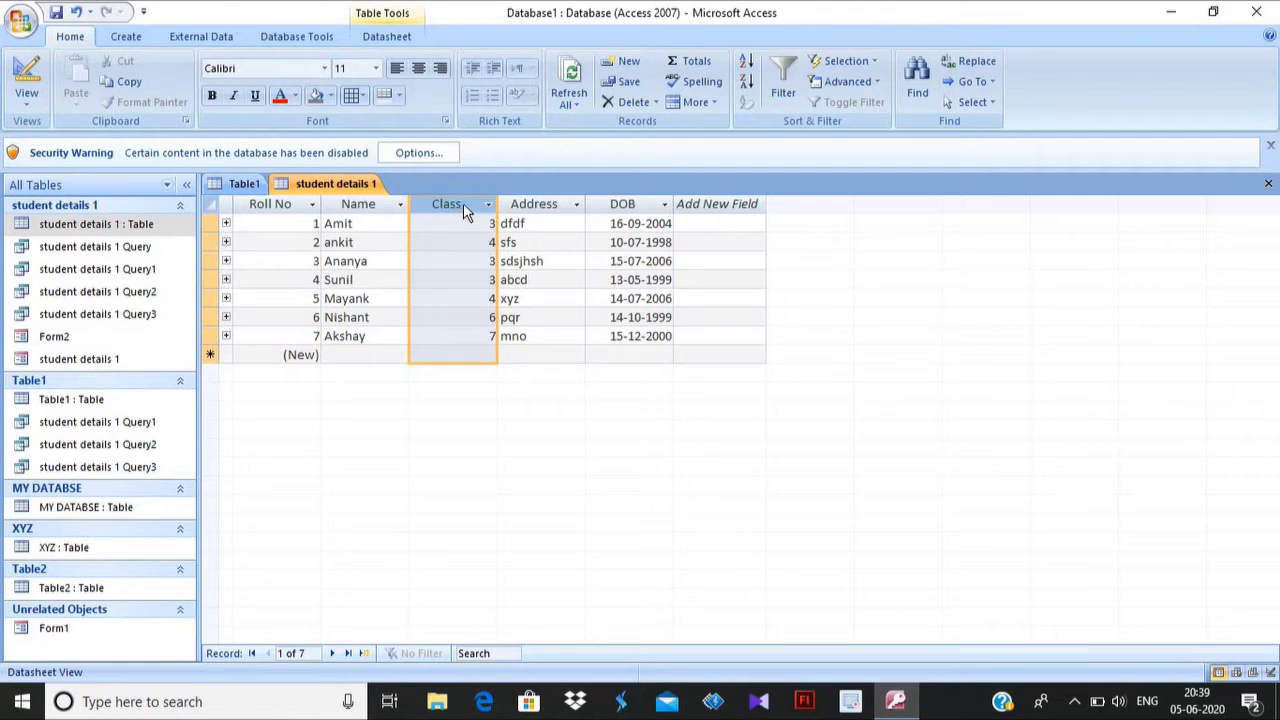
pyautogui.rightClick(463, 212)
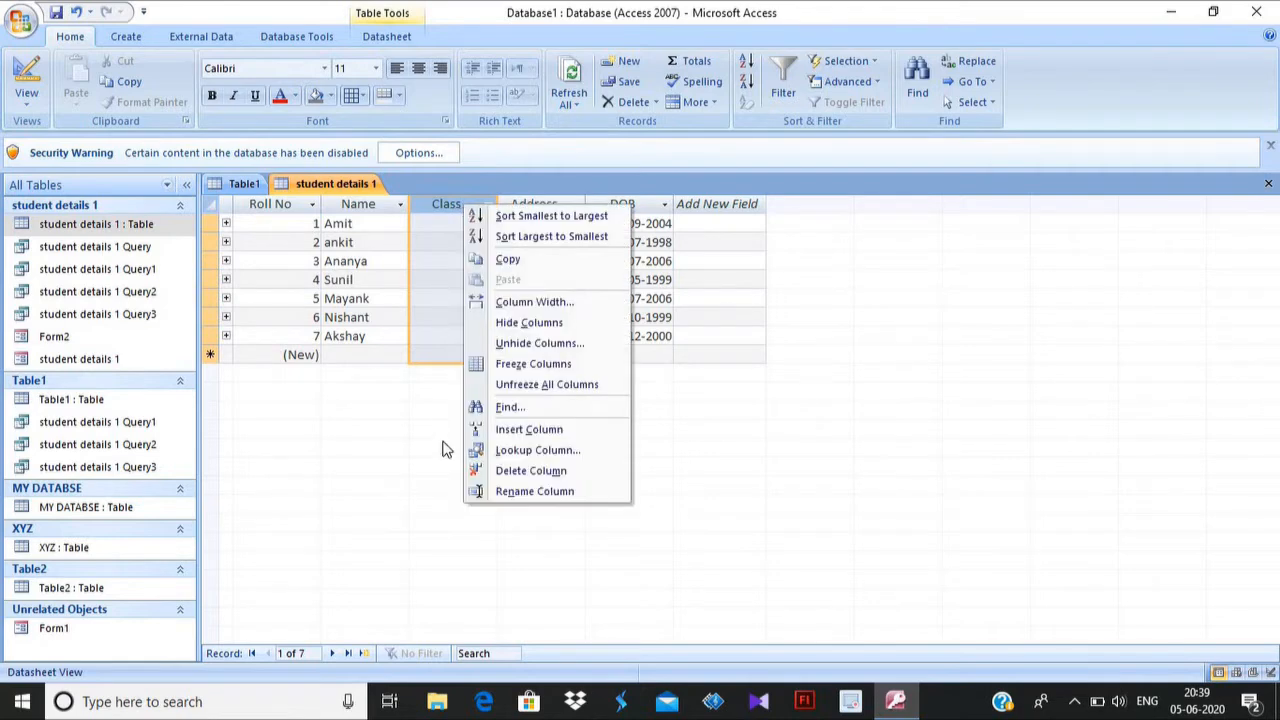
pyautogui.click(461, 412)
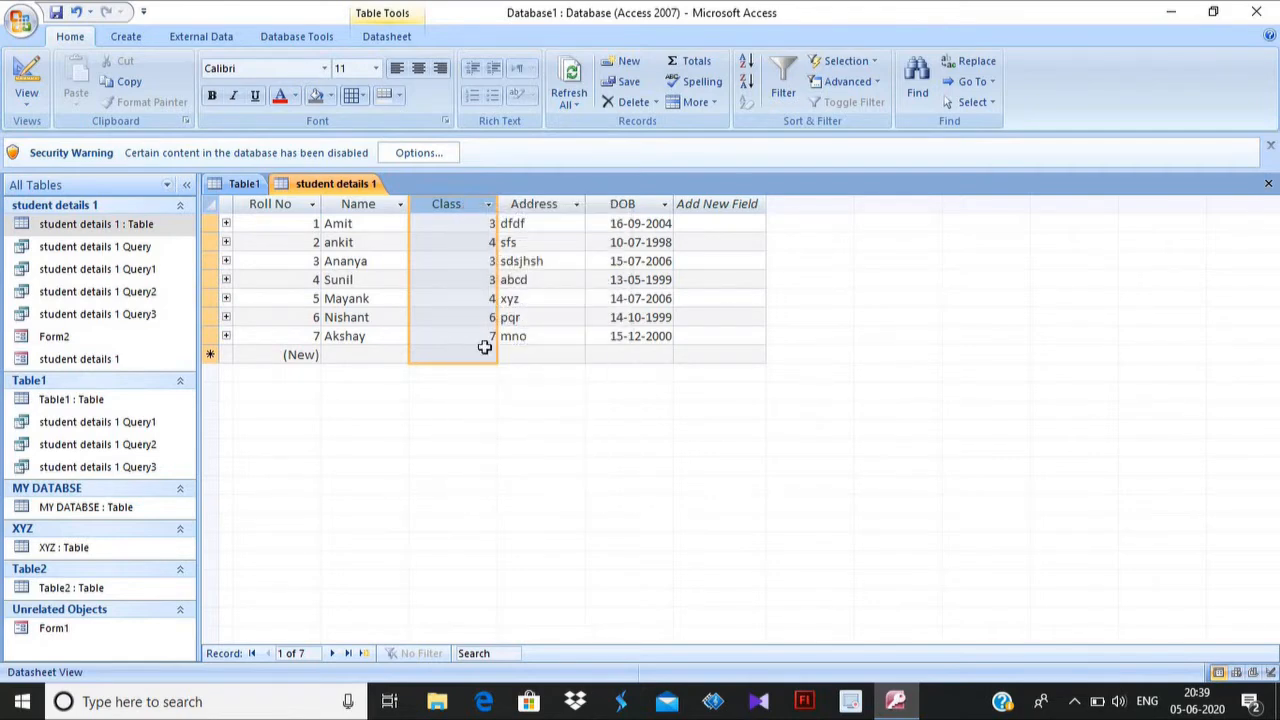
pyautogui.click(489, 205)
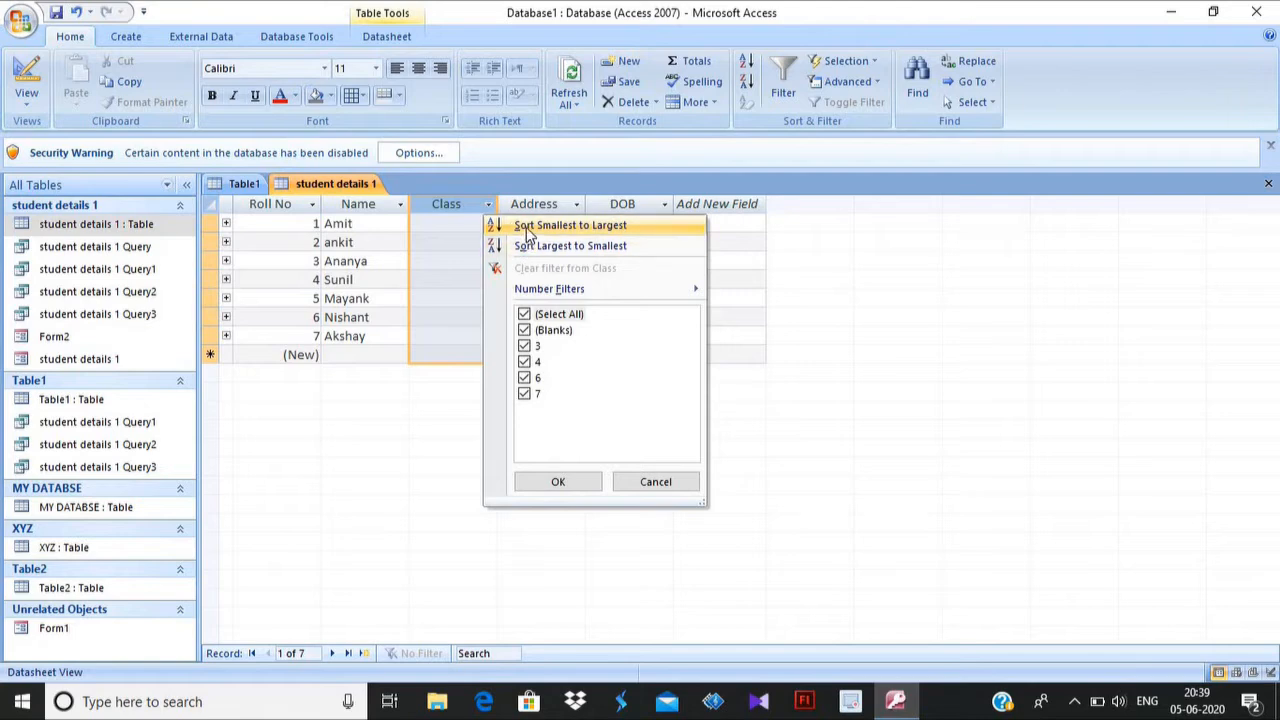
pyautogui.click(588, 228)
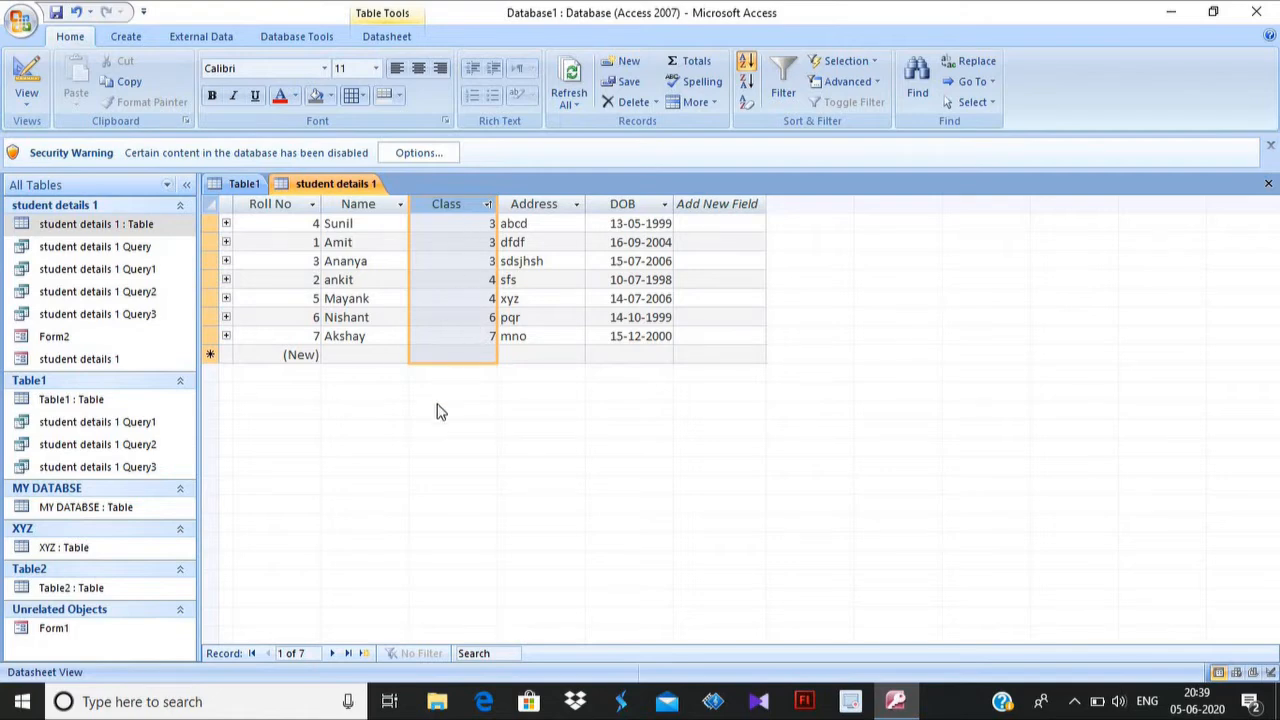
# Sort the student records by the Name column from A to Z, and clear all sorts.
pyautogui.click(337, 222)
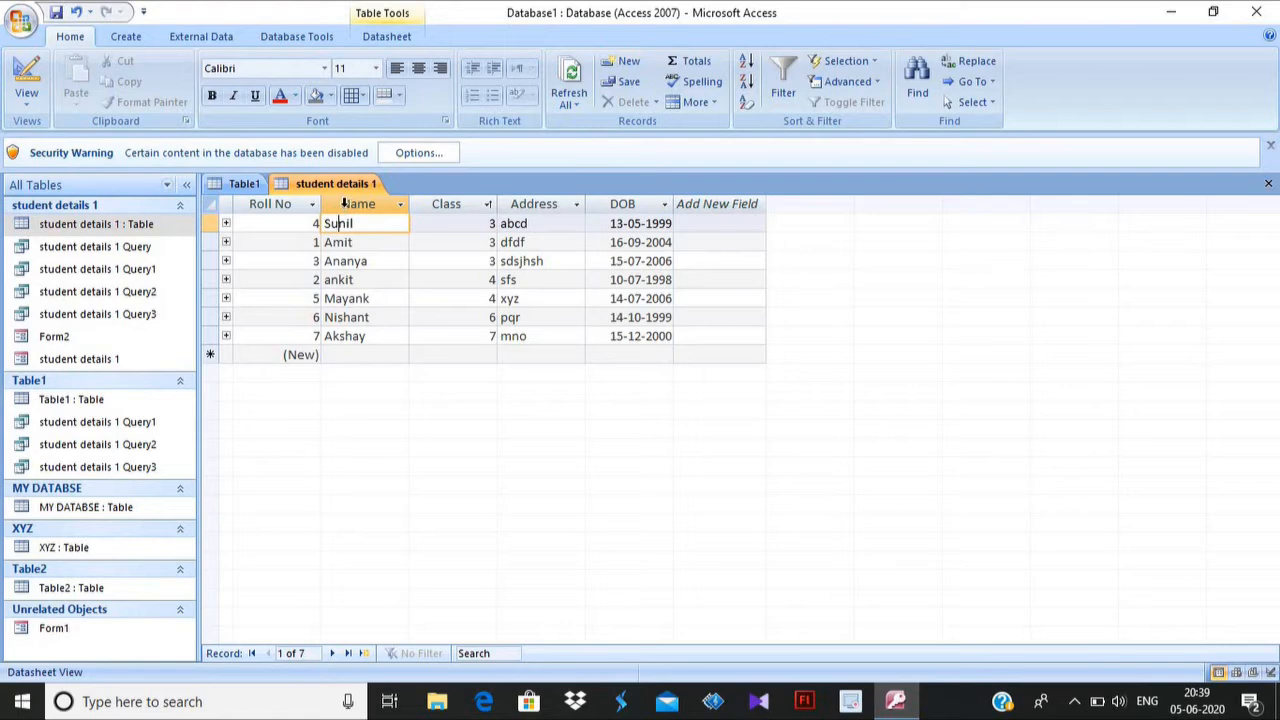
pyautogui.click(344, 203)
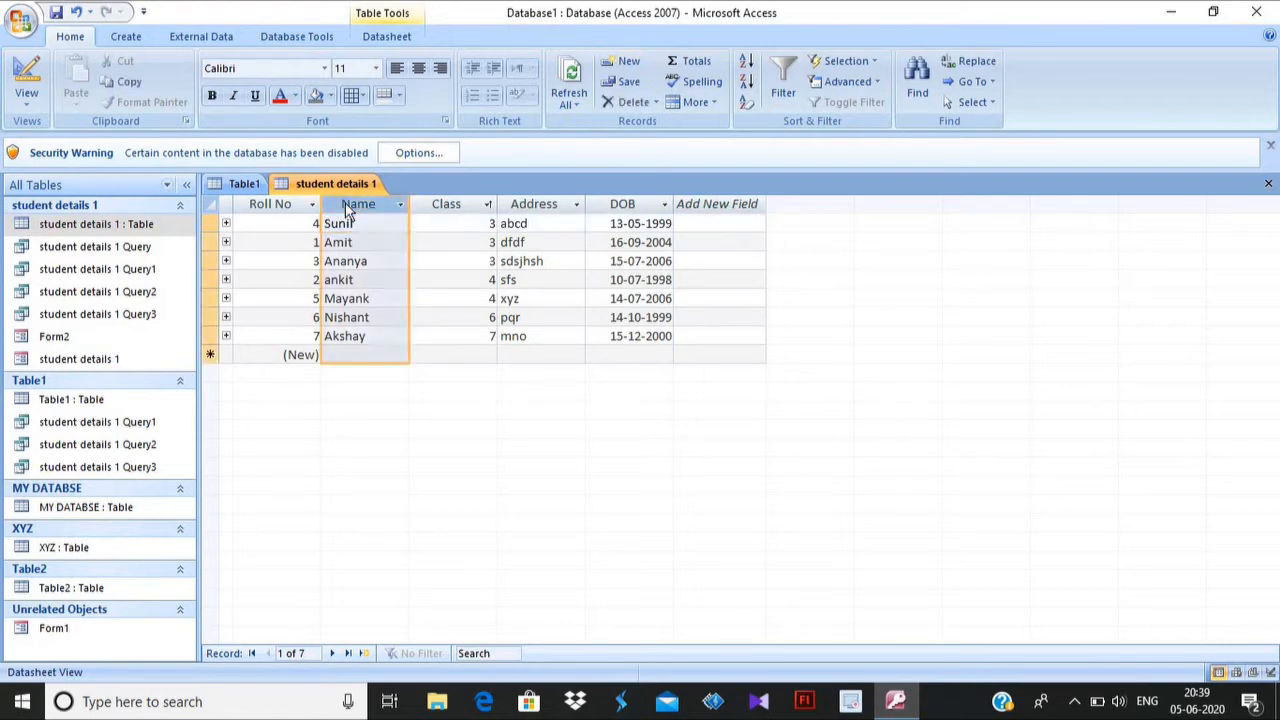
pyautogui.click(401, 206)
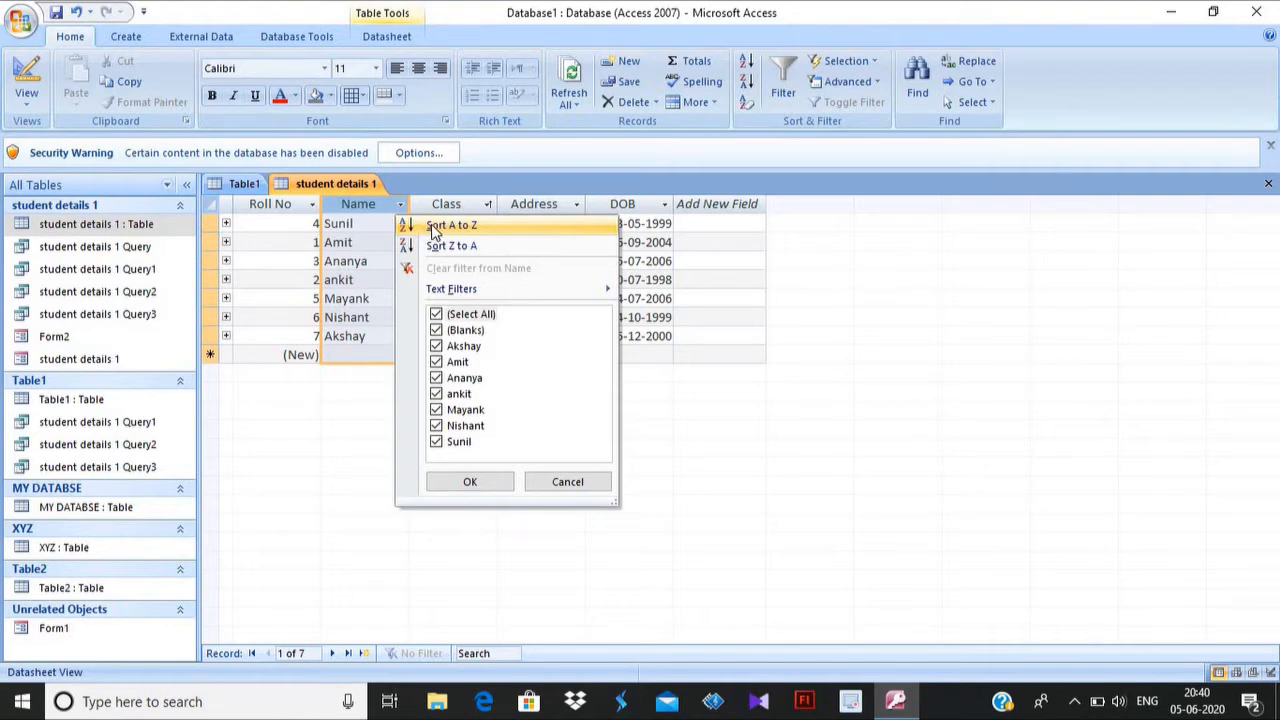
pyautogui.click(435, 228)
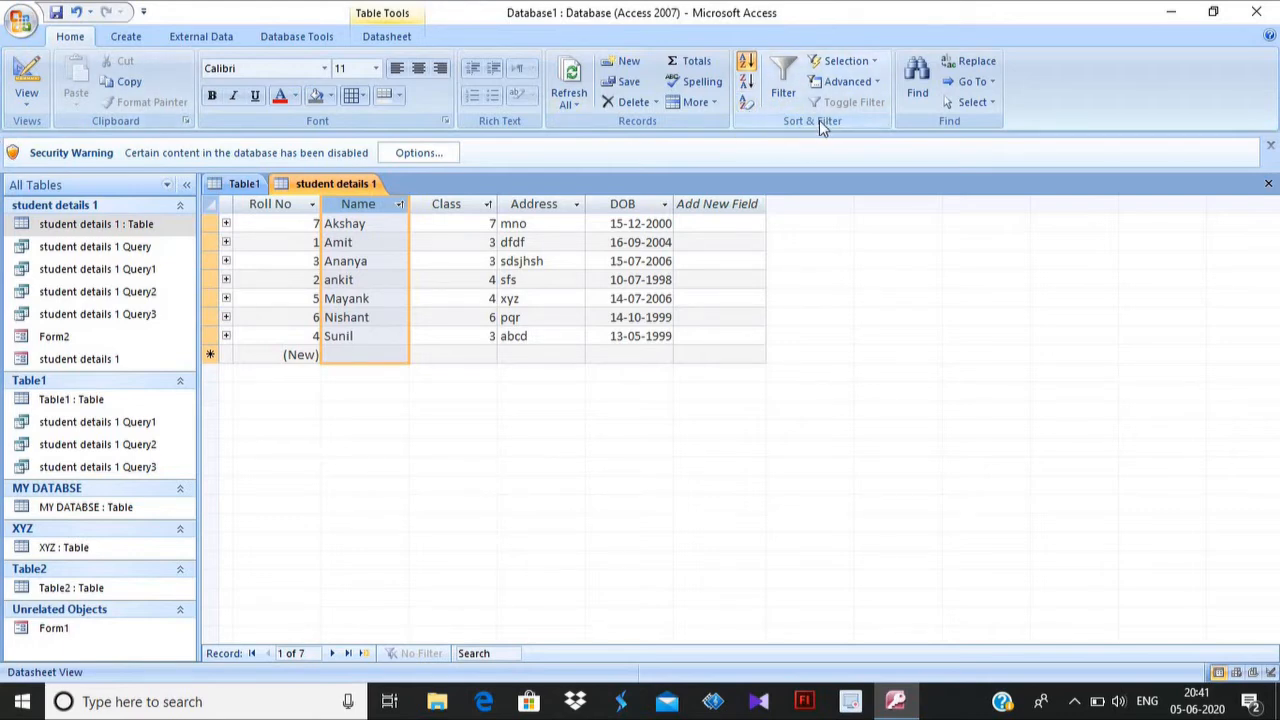
pyautogui.click(752, 110)
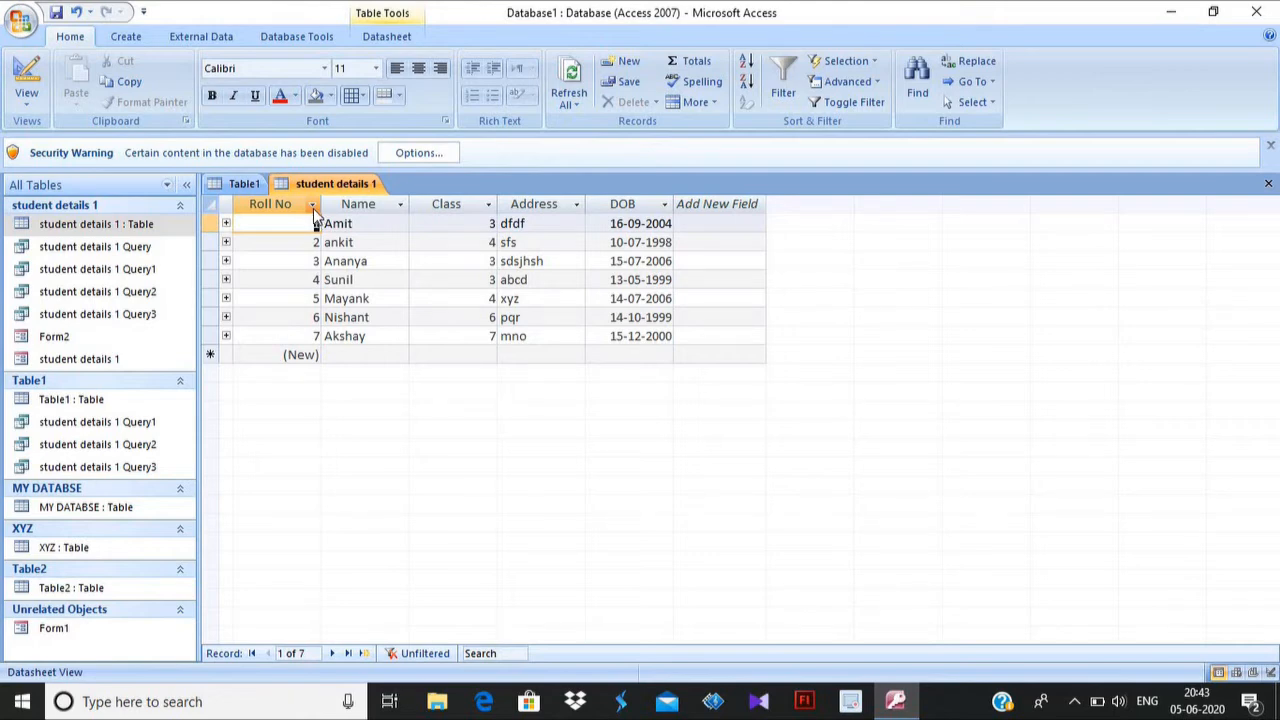
pyautogui.click(488, 204)
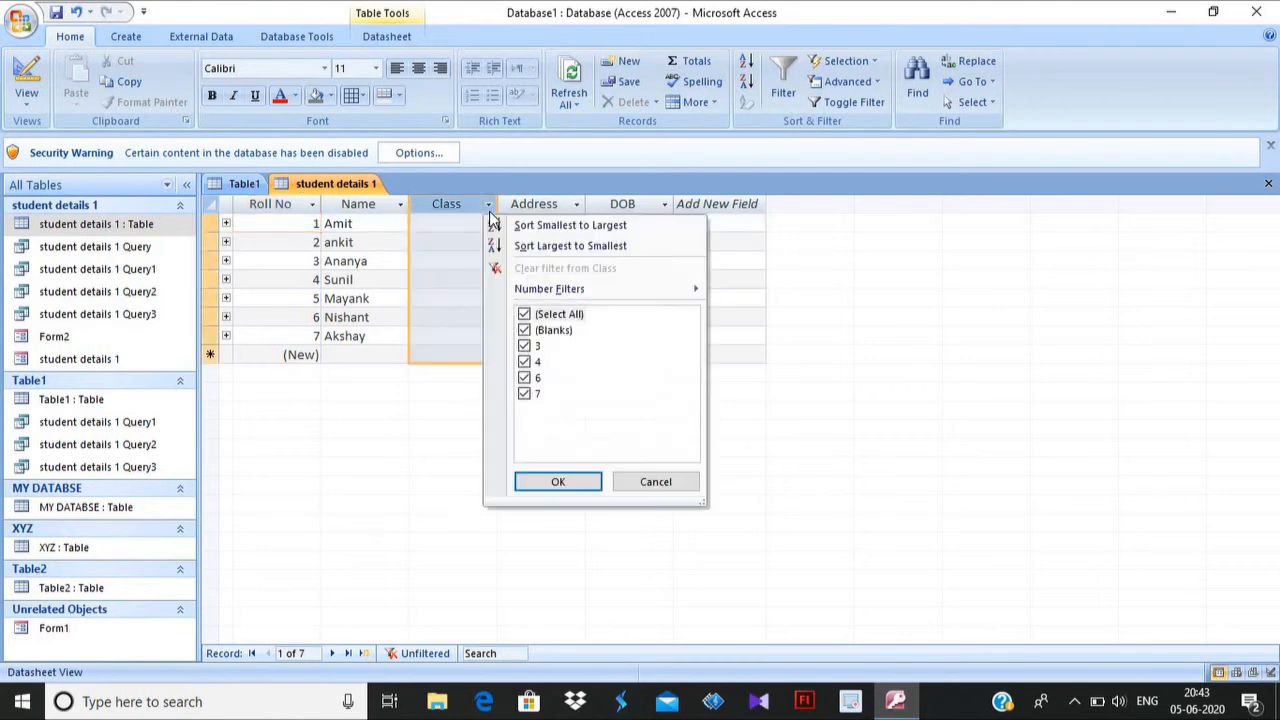
pyautogui.click(525, 363)
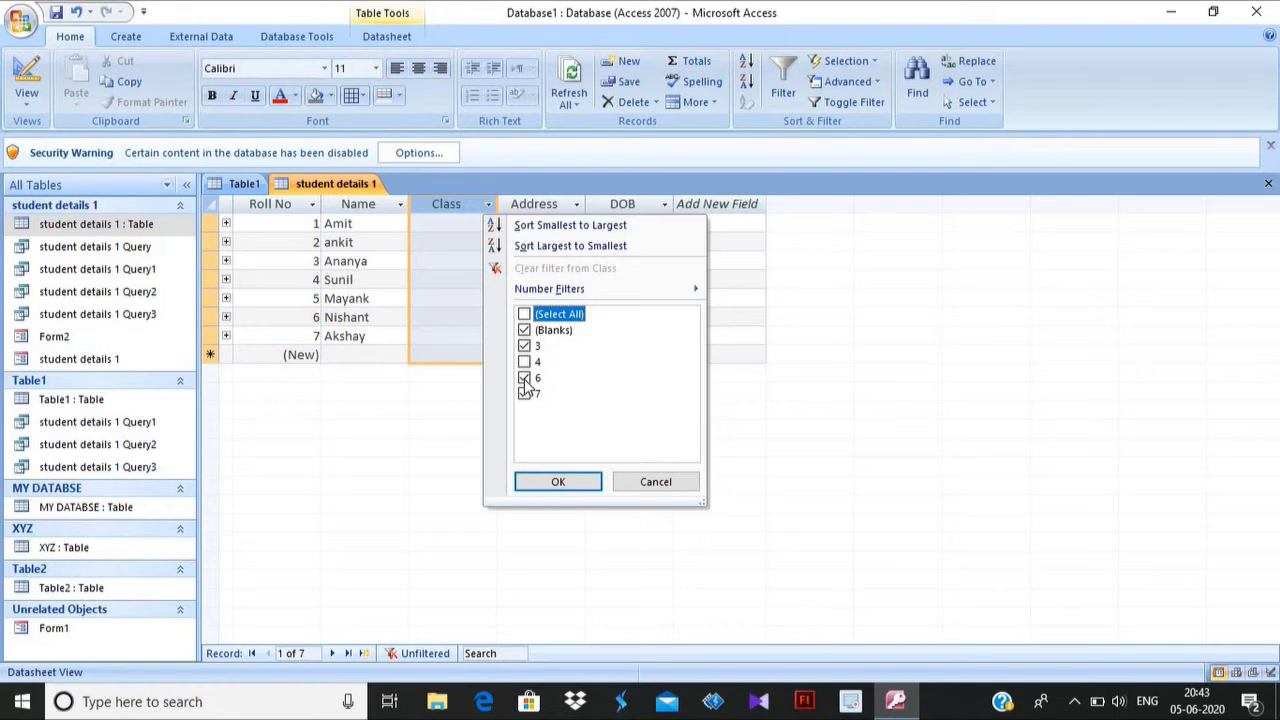
pyautogui.click(525, 379)
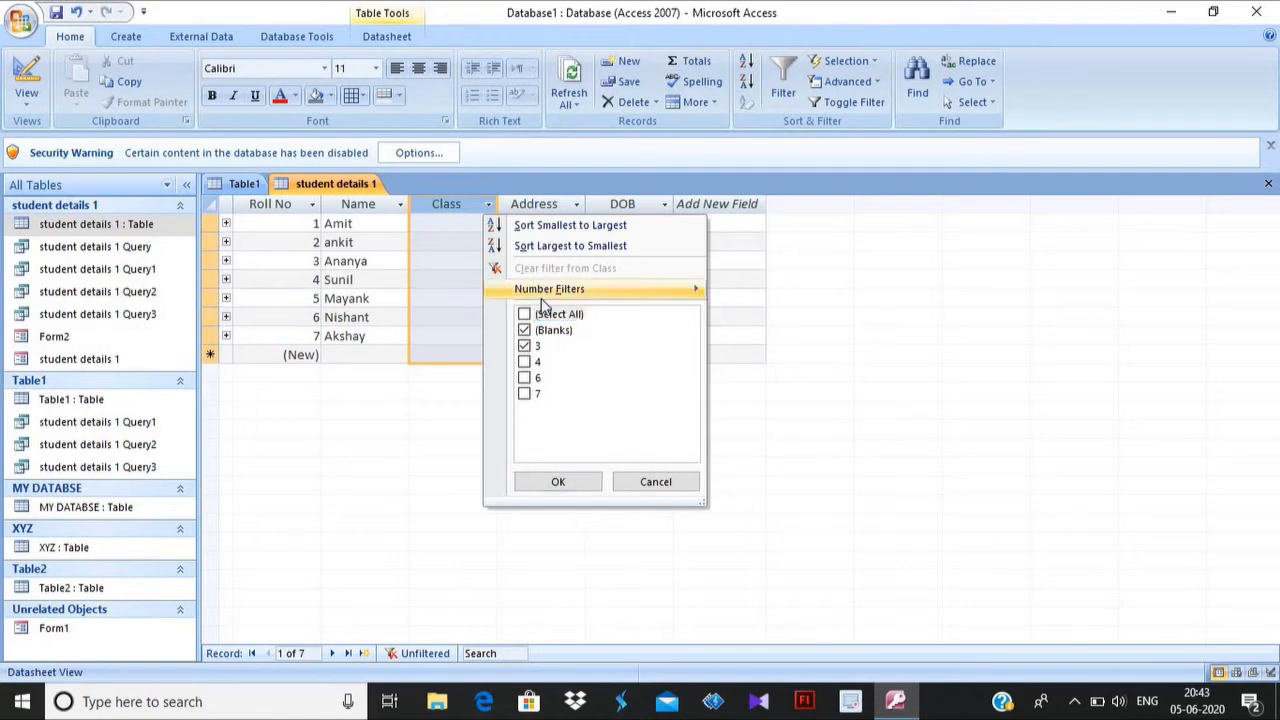
pyautogui.click(490, 205)
# Filter the Class column to only blanks and 3 by excluding 4, 6 and 7, and switch the filter off.
pyautogui.click(490, 205)
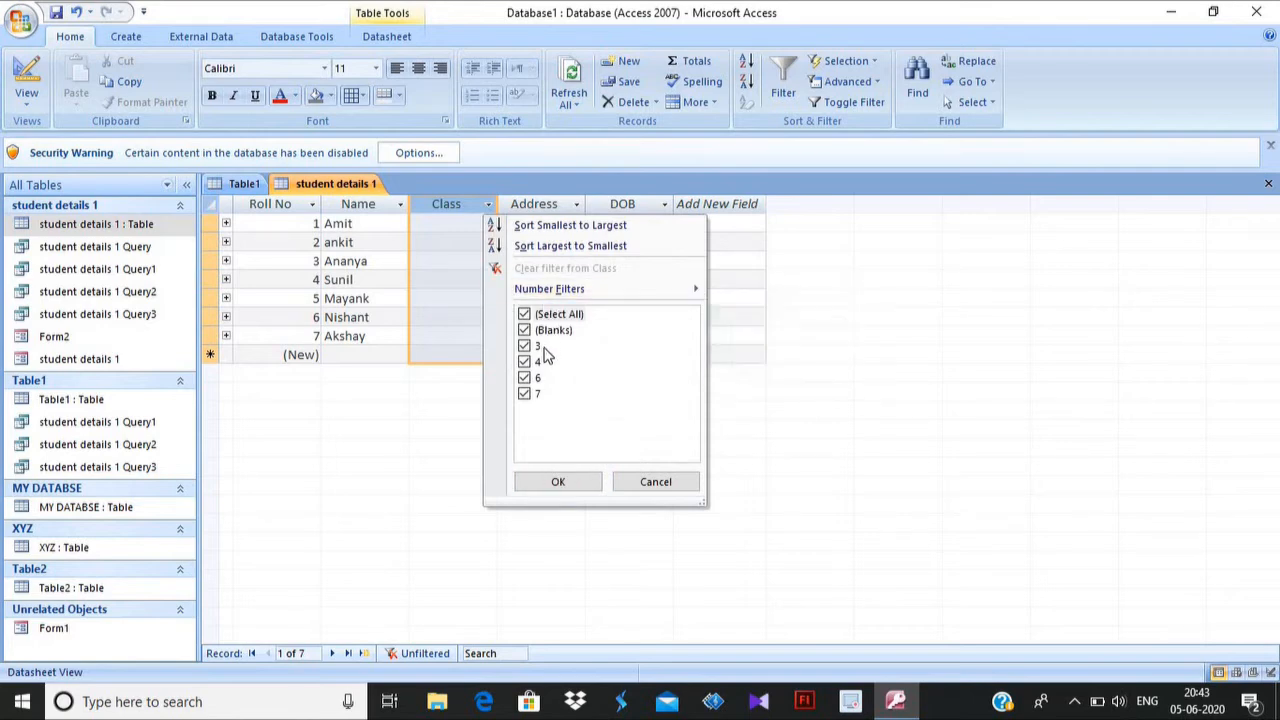
pyautogui.click(524, 394)
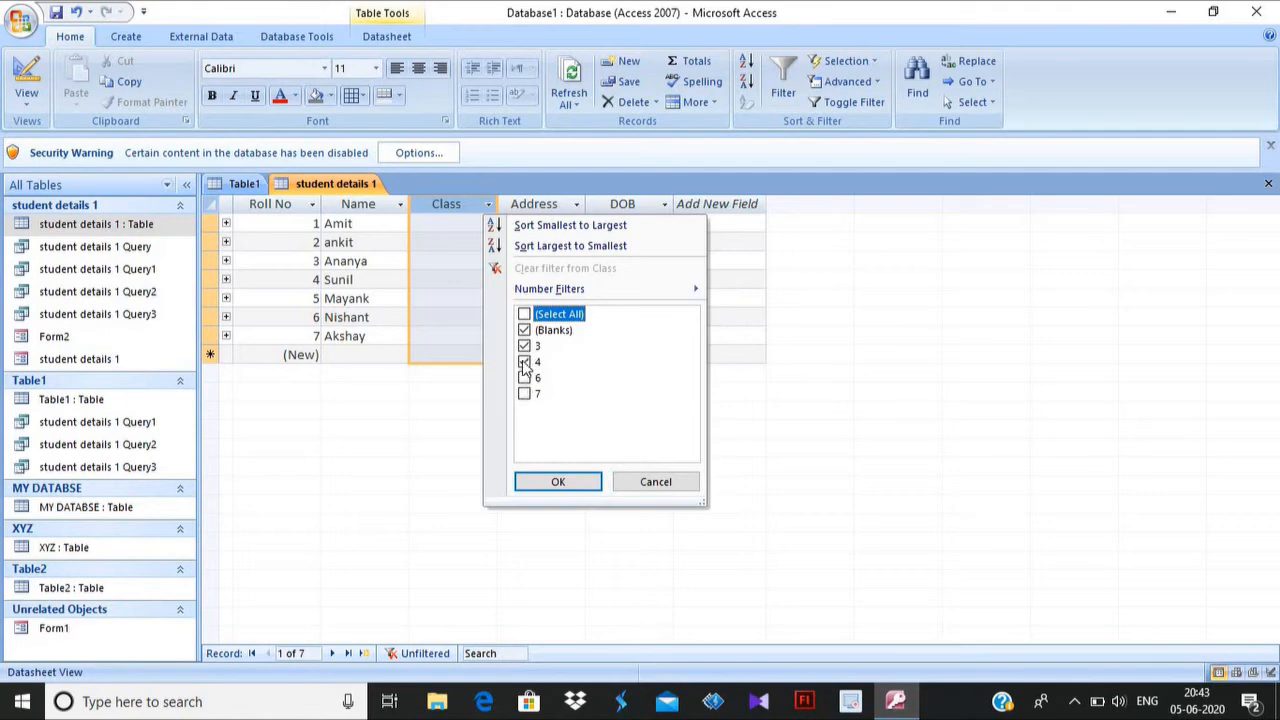
pyautogui.click(524, 362)
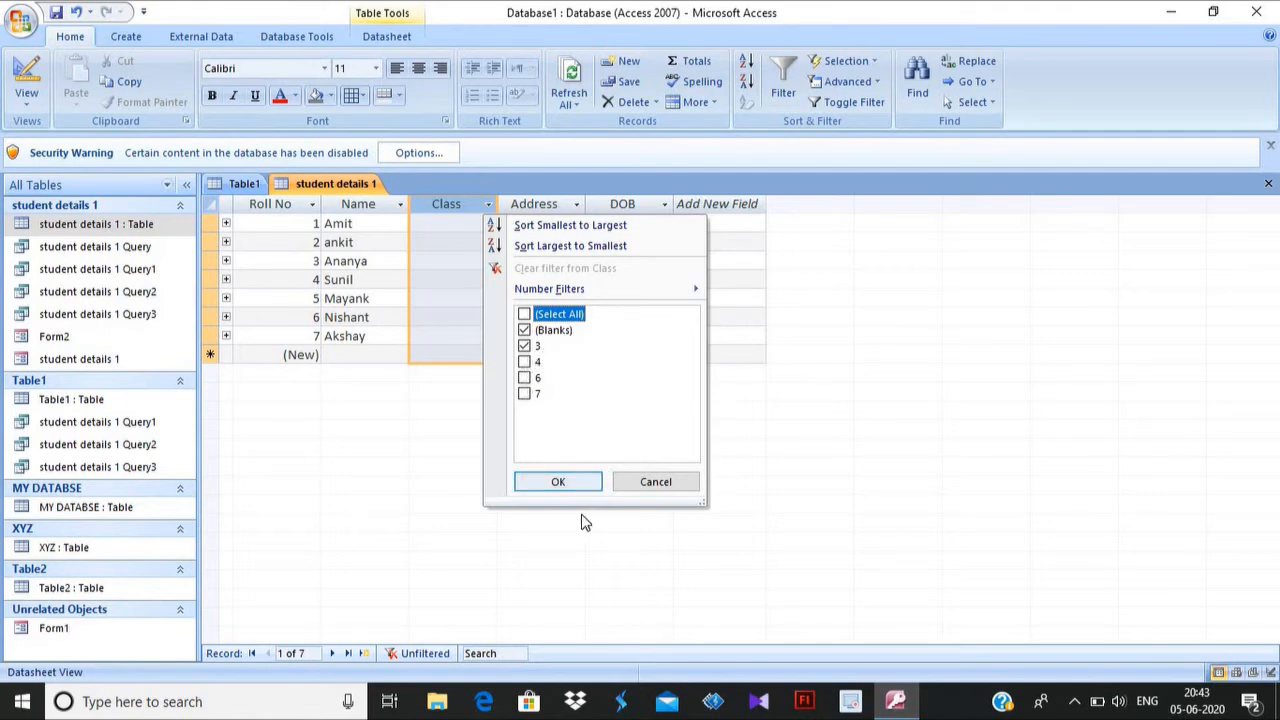
pyautogui.click(579, 489)
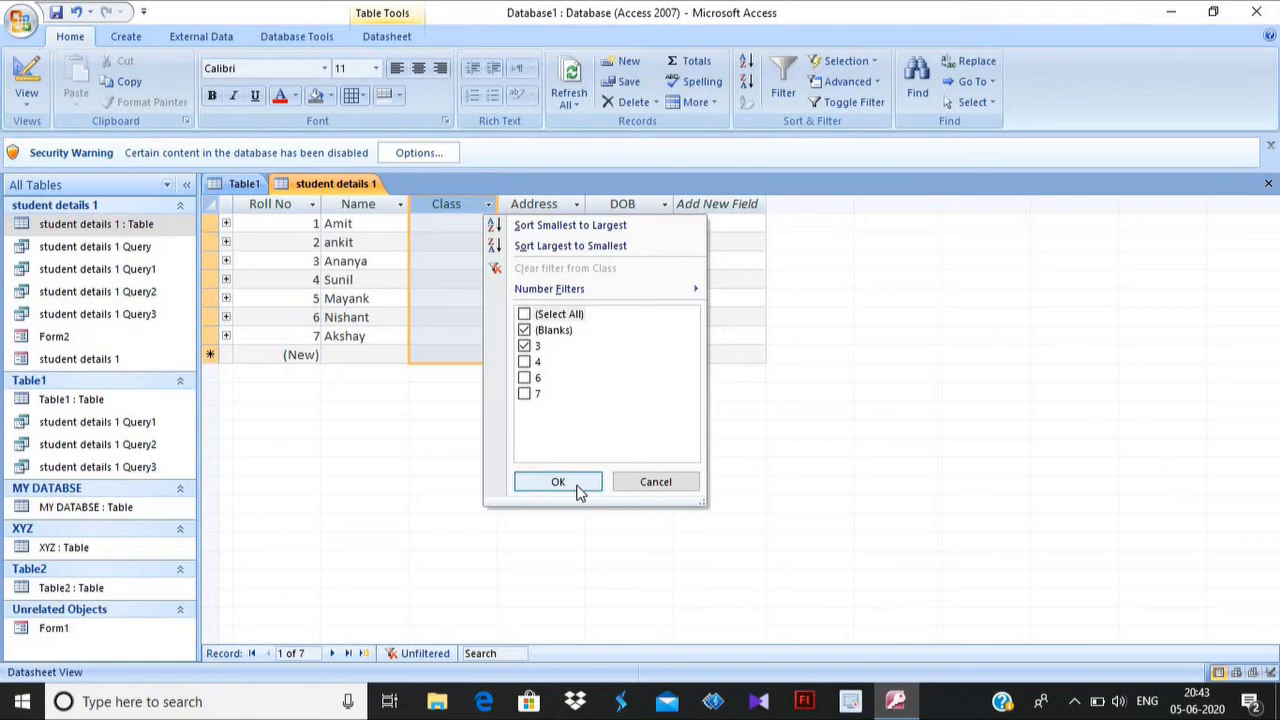
pyautogui.click(579, 489)
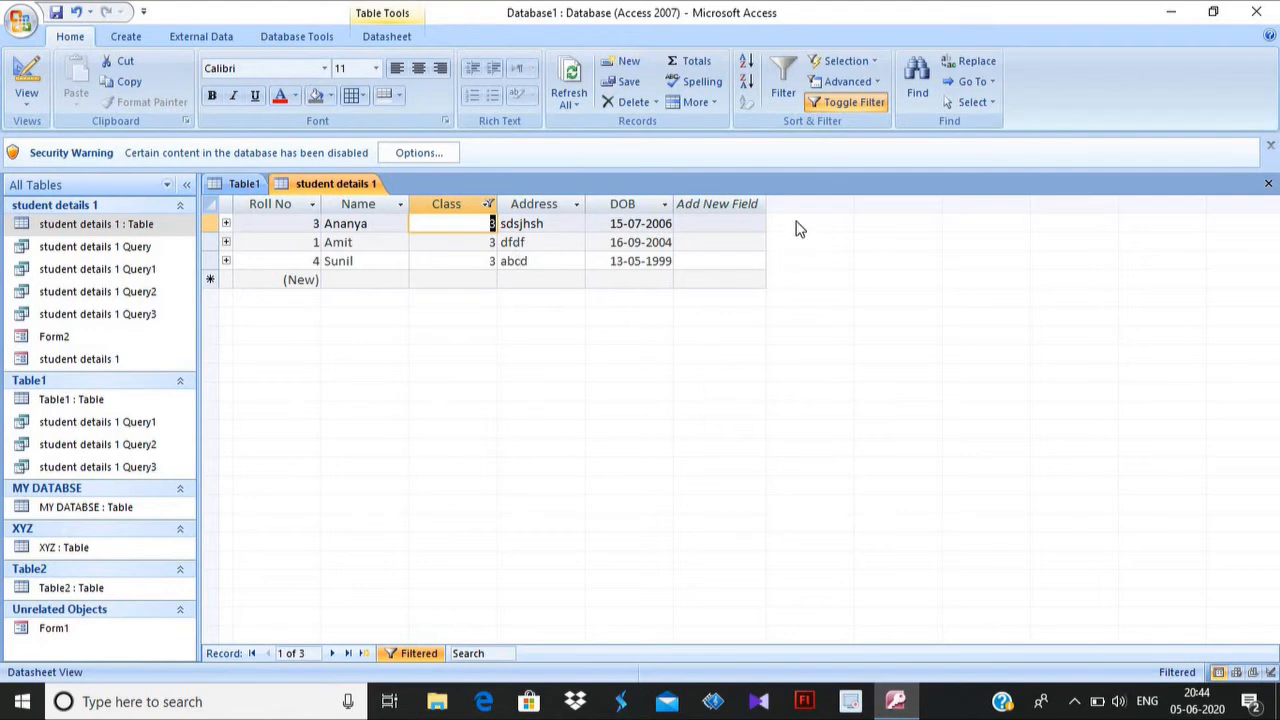
pyautogui.click(837, 104)
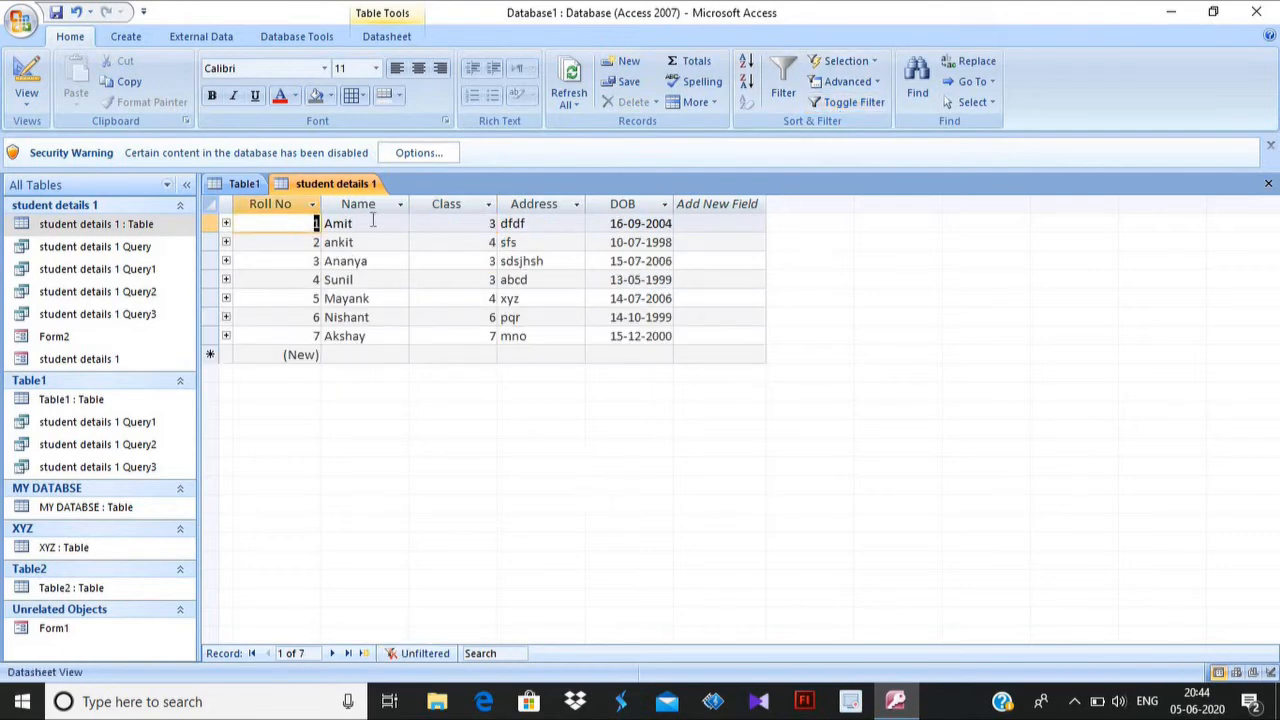
# Filter the Name column to exclude the last three names in its value list.
pyautogui.click(400, 205)
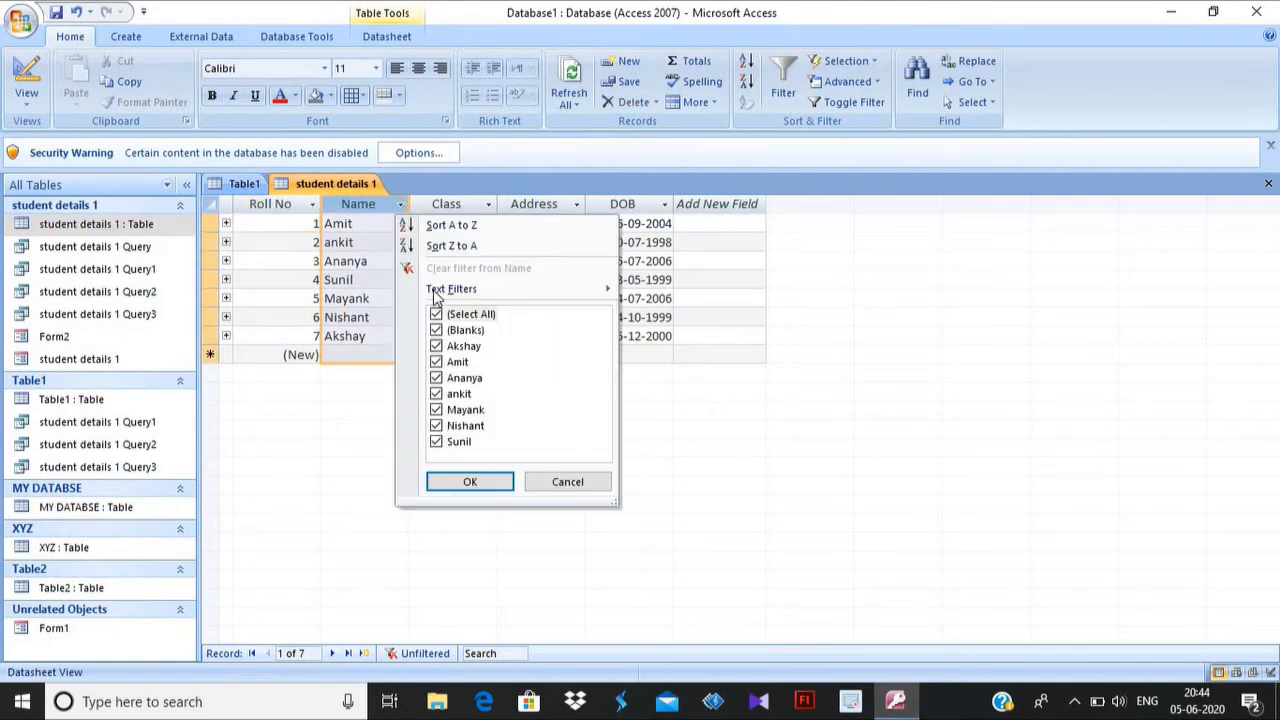
pyautogui.click(440, 442)
pyautogui.click(438, 426)
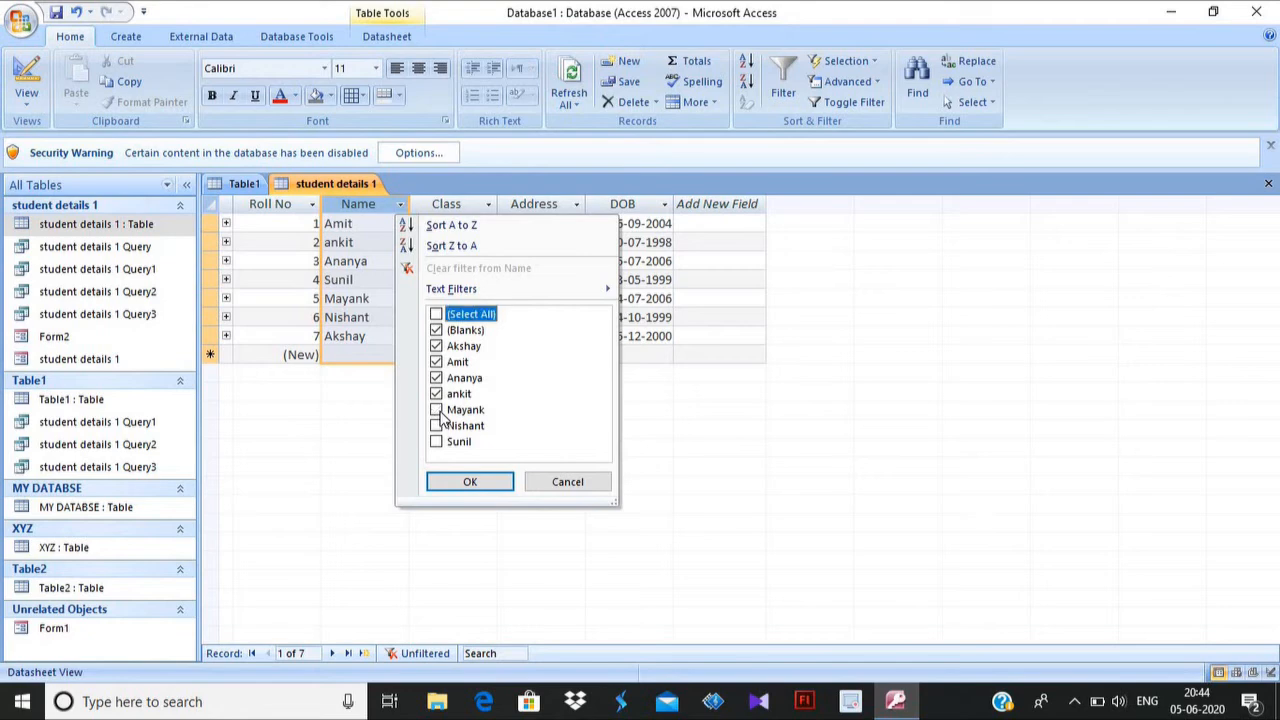
pyautogui.click(438, 410)
pyautogui.click(449, 484)
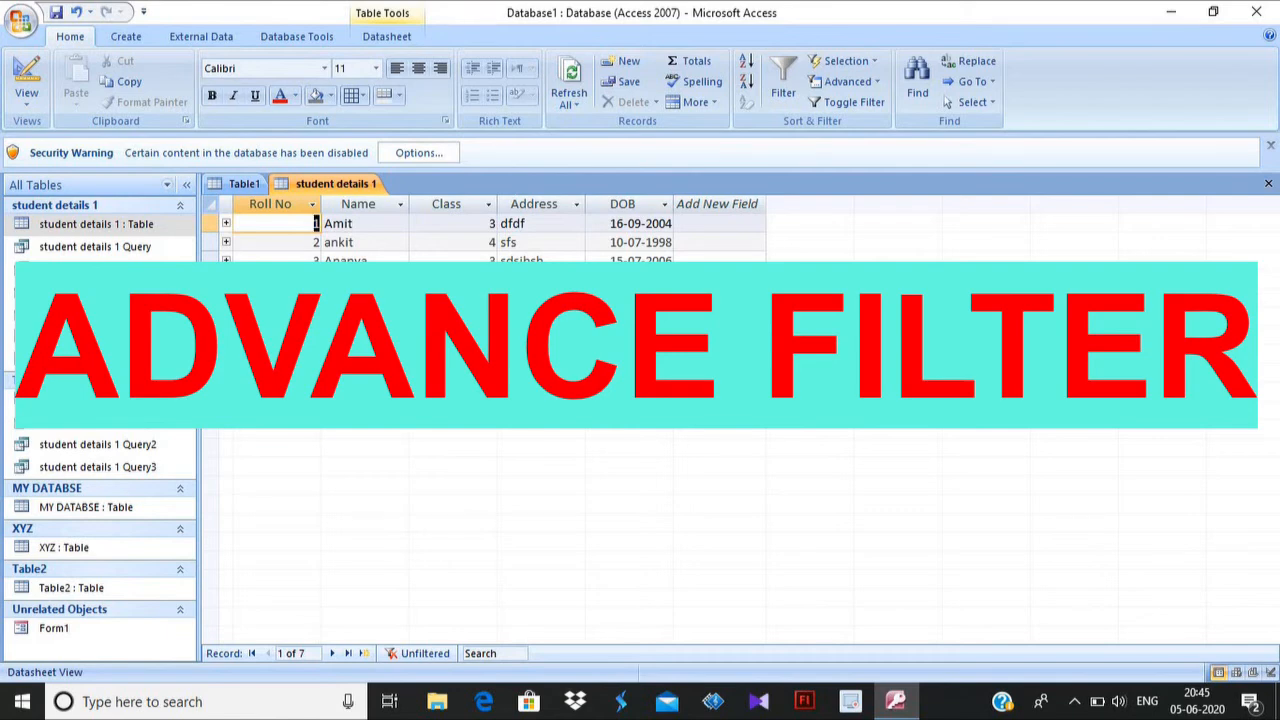
pyautogui.click(479, 207)
pyautogui.click(488, 204)
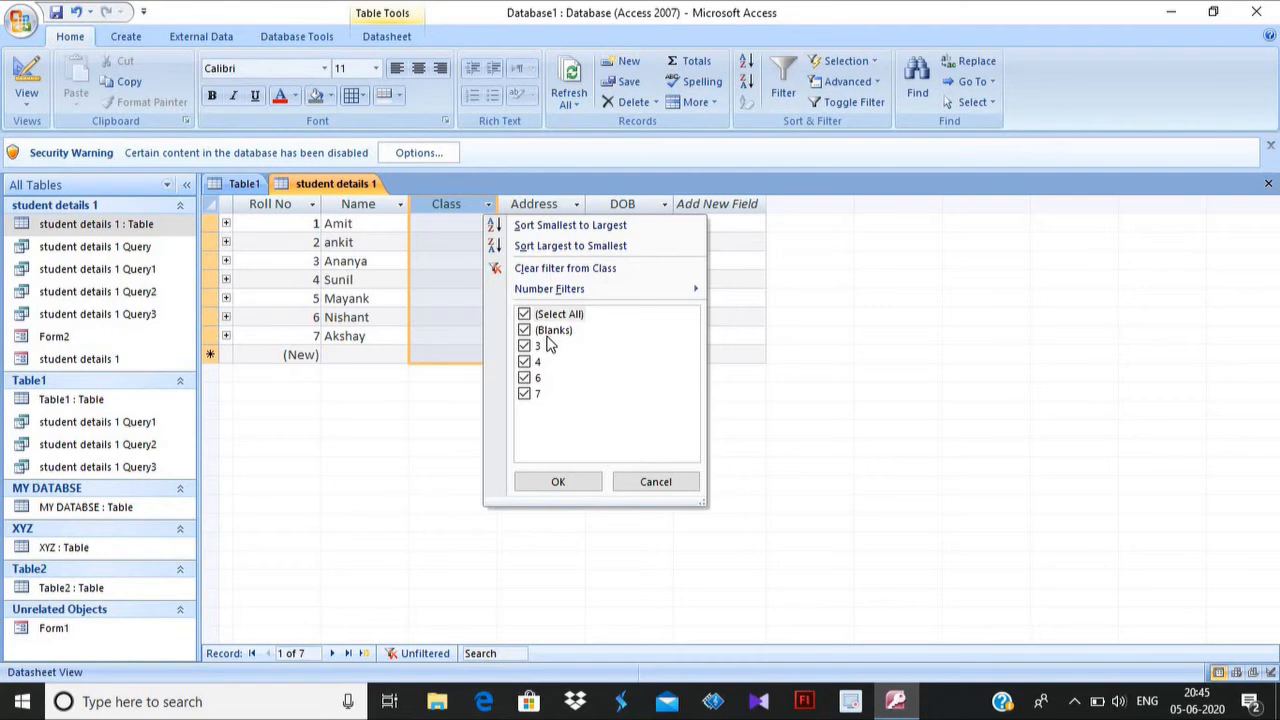
pyautogui.moveTo(592, 297)
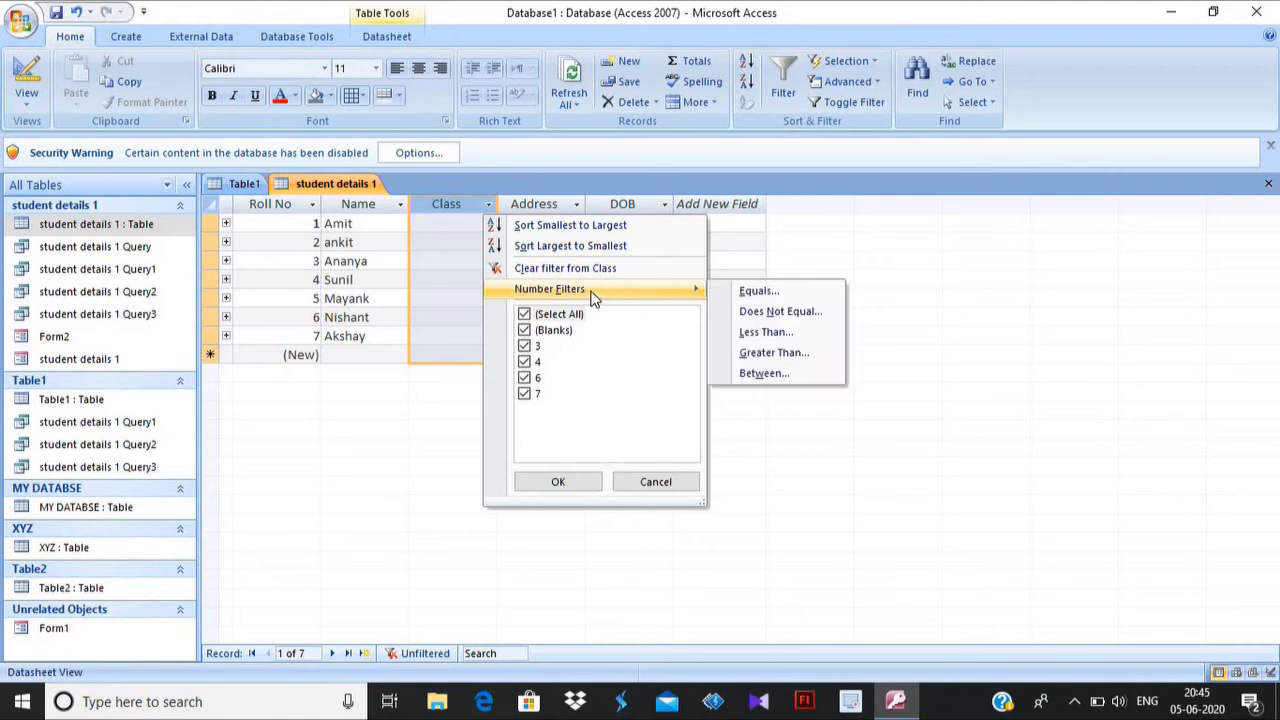
pyautogui.click(400, 205)
pyautogui.click(400, 205)
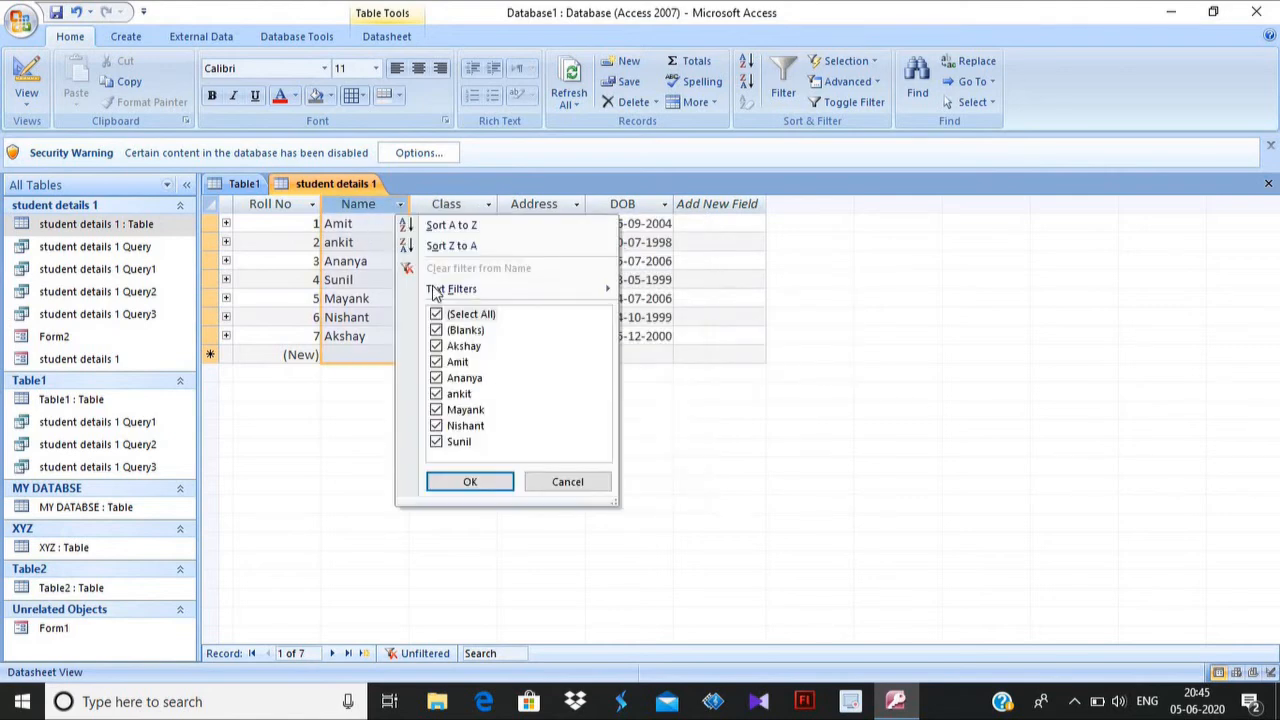
pyautogui.click(479, 205)
pyautogui.click(479, 205)
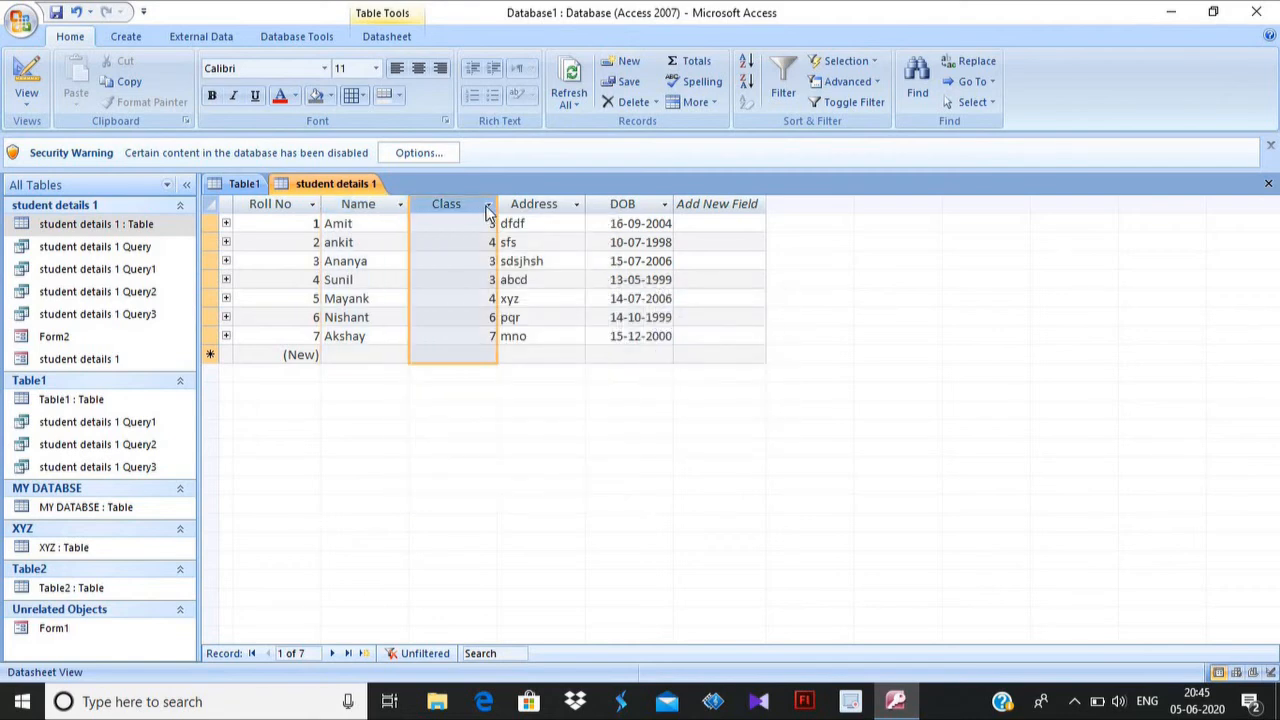
# Apply a number filter for Class equal to 6, and switch the filter off.
pyautogui.click(487, 205)
pyautogui.moveTo(592, 292)
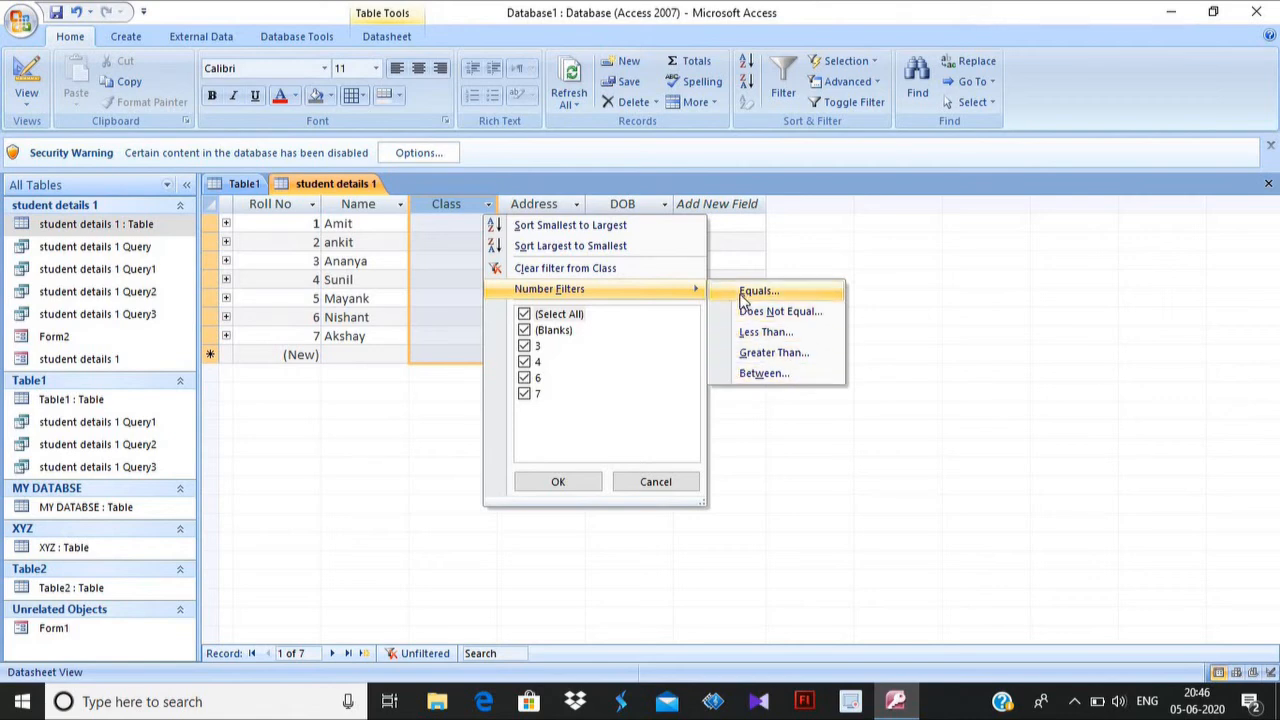
pyautogui.click(743, 295)
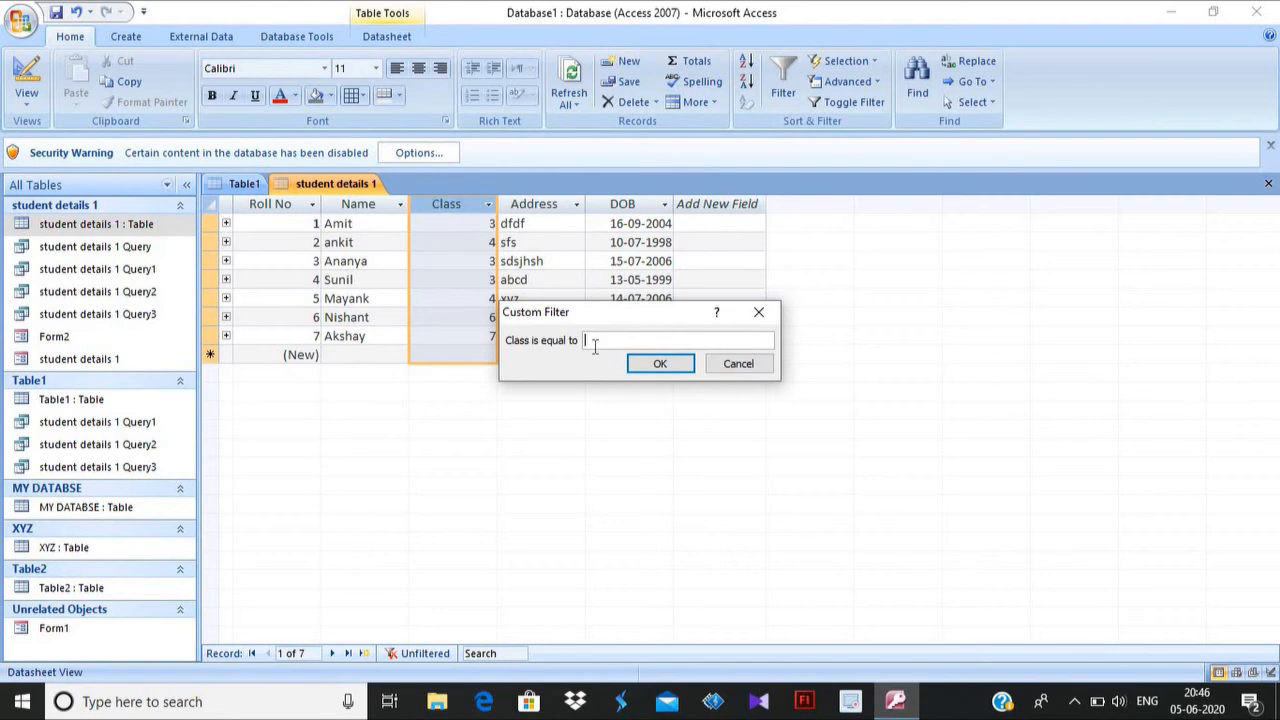
pyautogui.write('6')
pyautogui.press('Return')
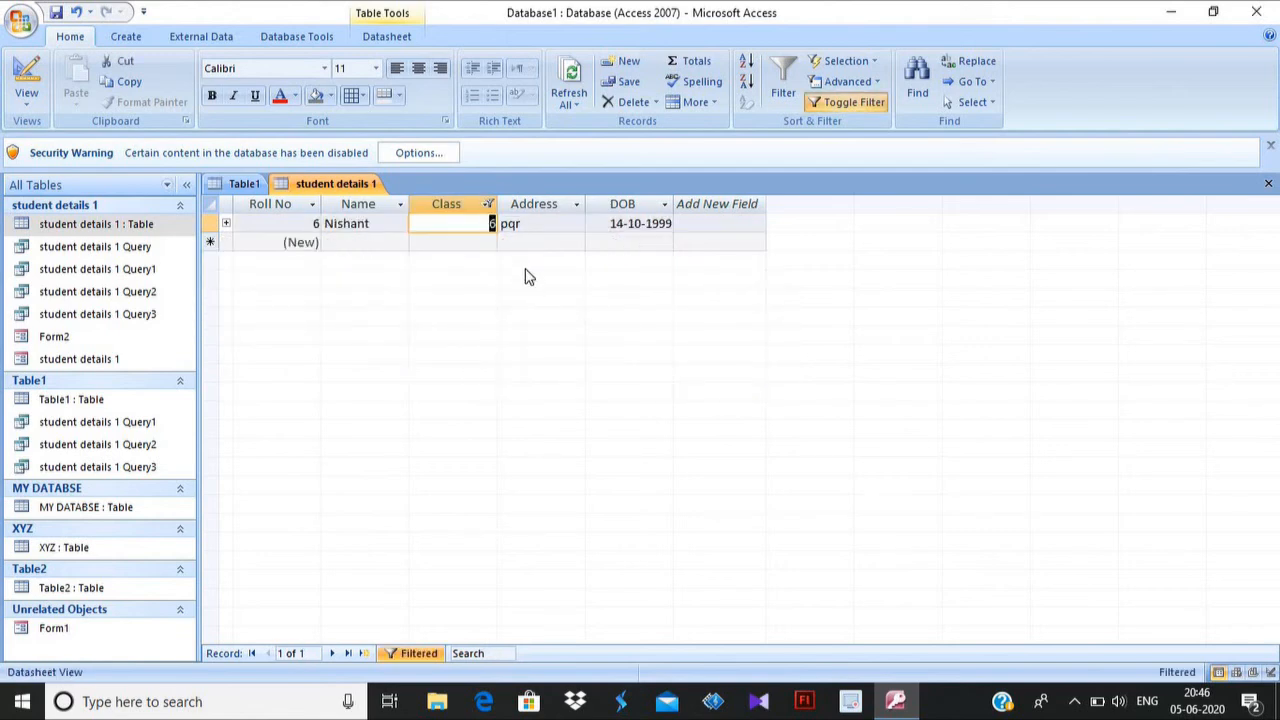
pyautogui.click(855, 102)
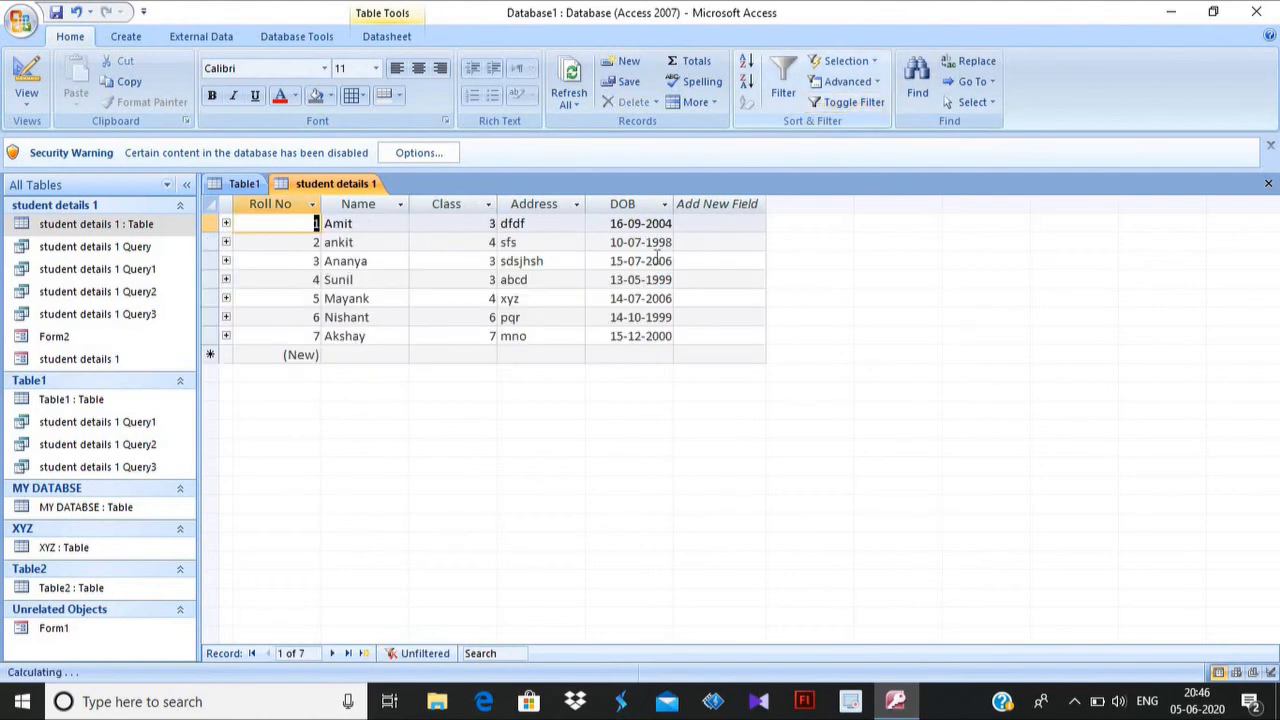
# Apply a number filter for Class not equal to 7, and switch the filter off.
pyautogui.click(489, 205)
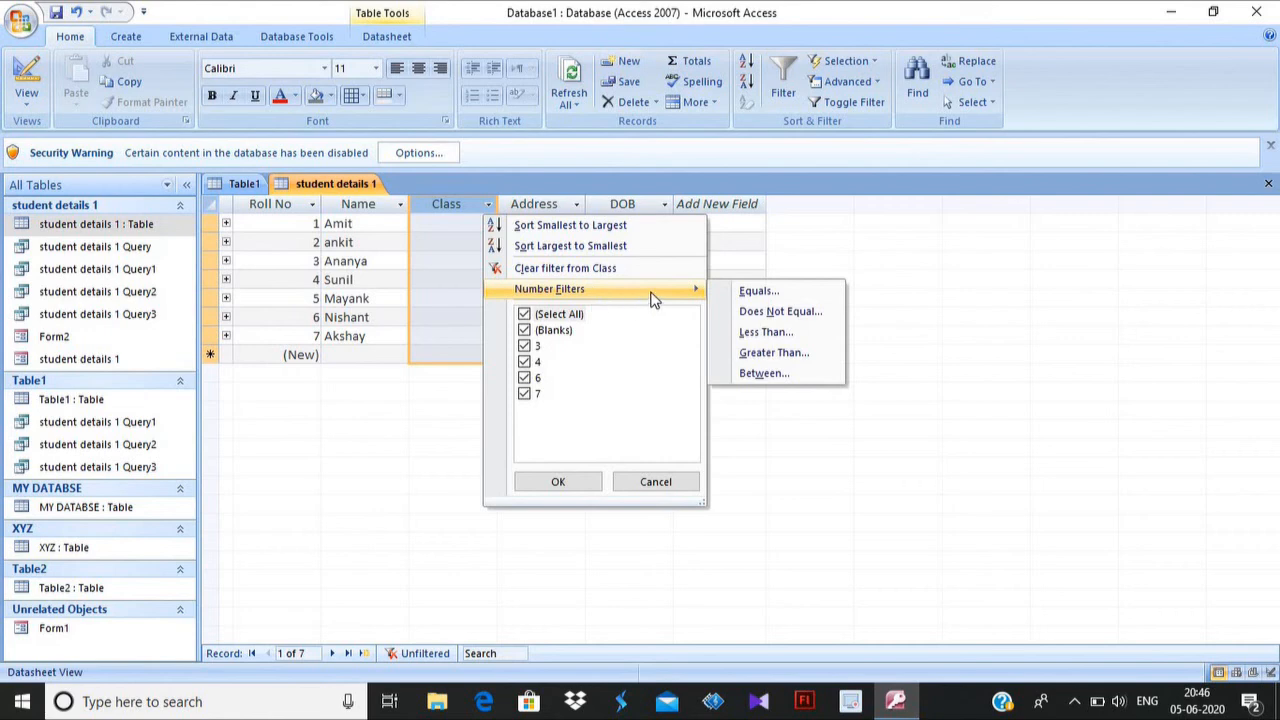
pyautogui.click(782, 312)
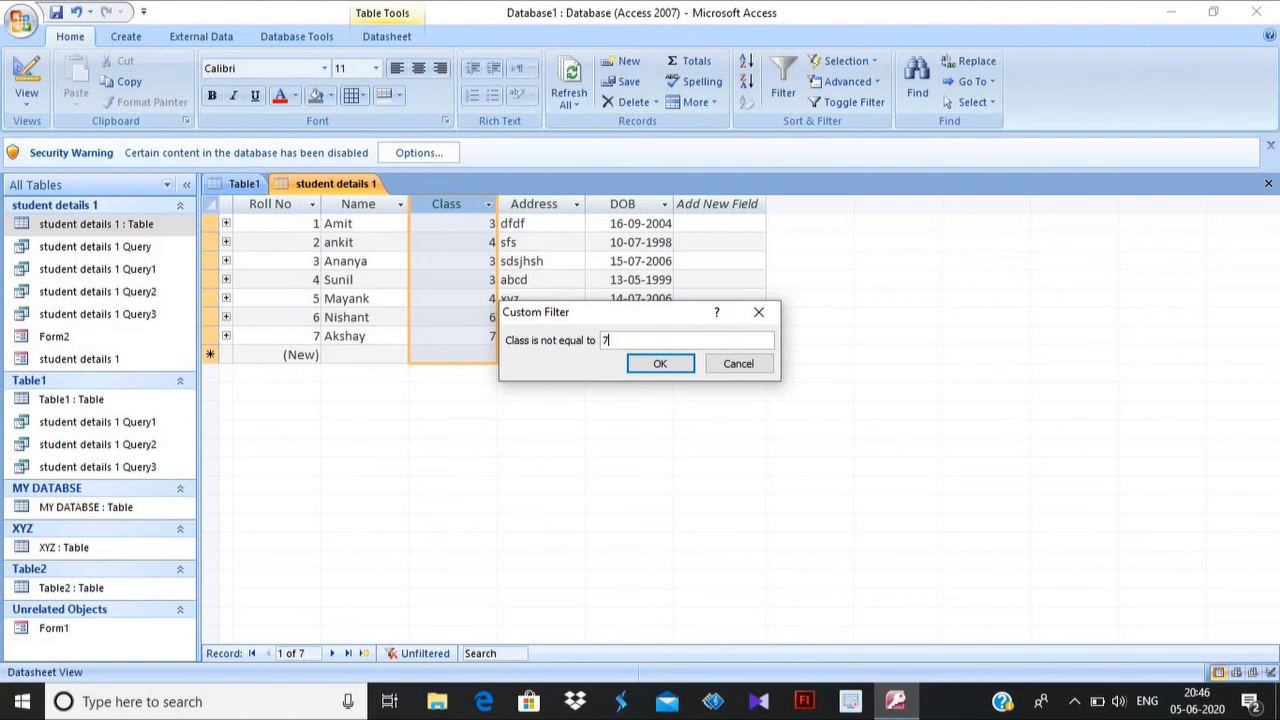
pyautogui.click(658, 364)
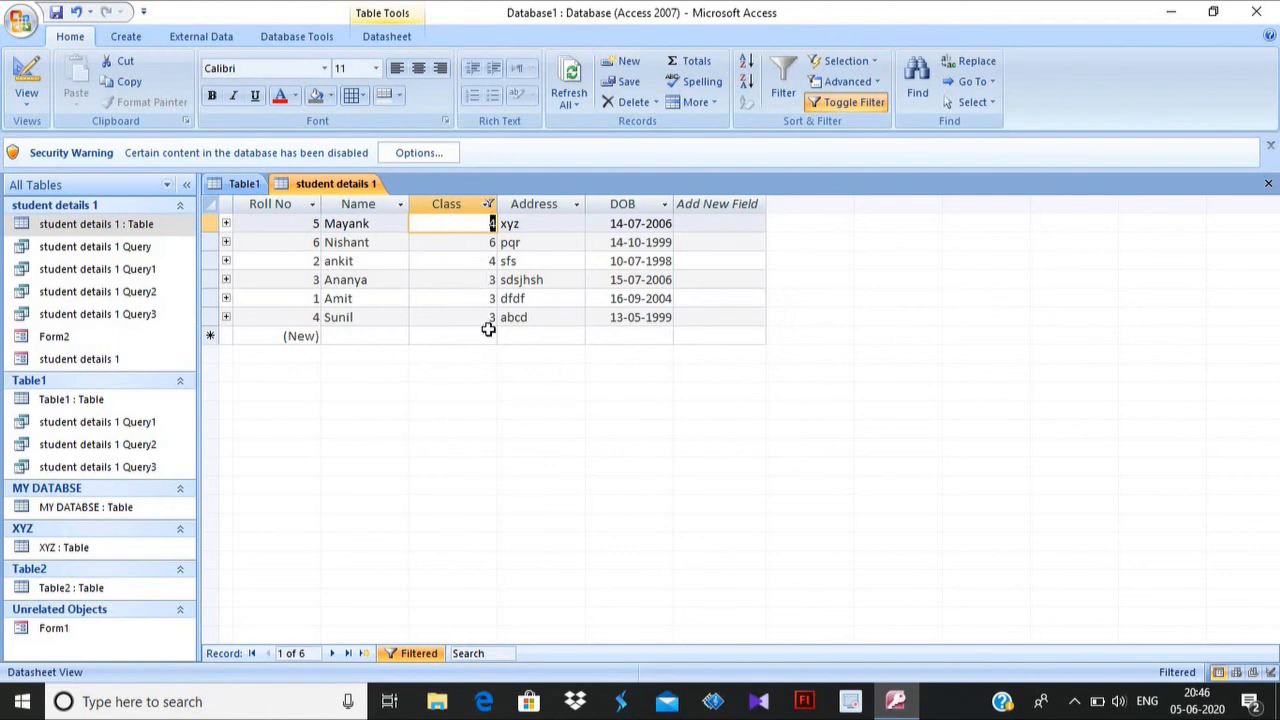
pyautogui.click(848, 102)
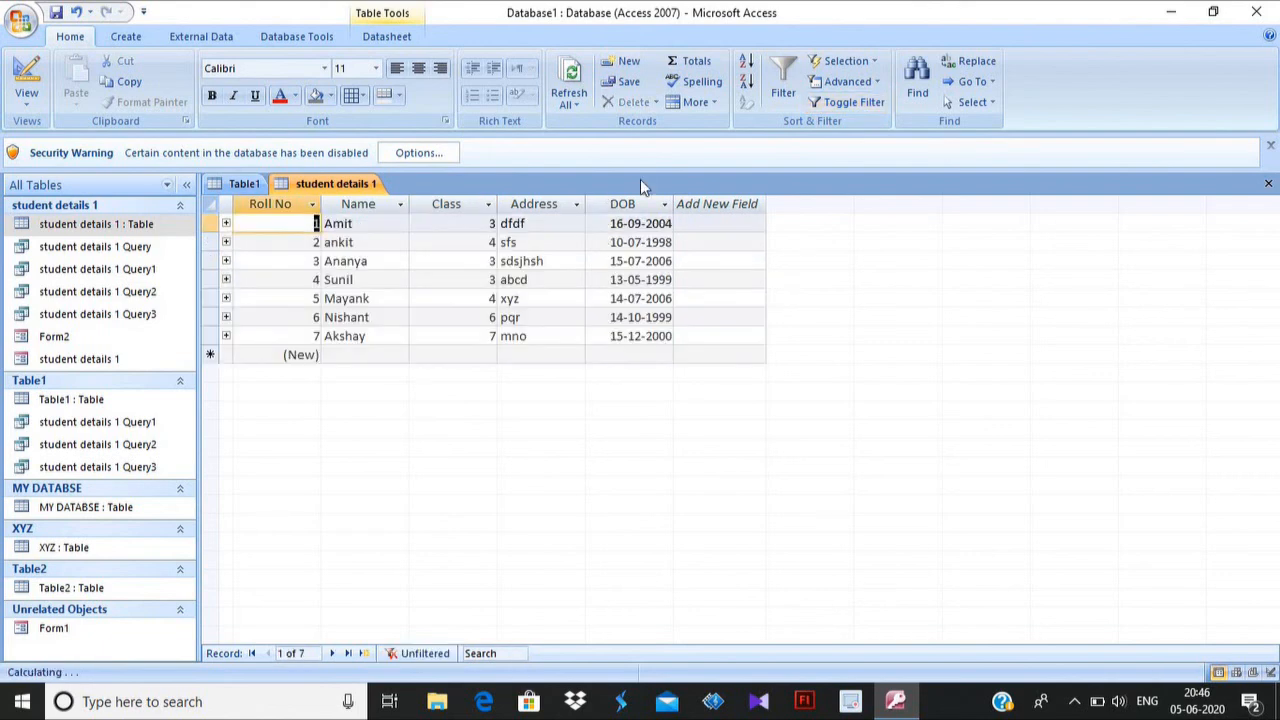
# Apply a Between number filter to the Class column with smallest value 3 and largest value 6.
pyautogui.click(488, 204)
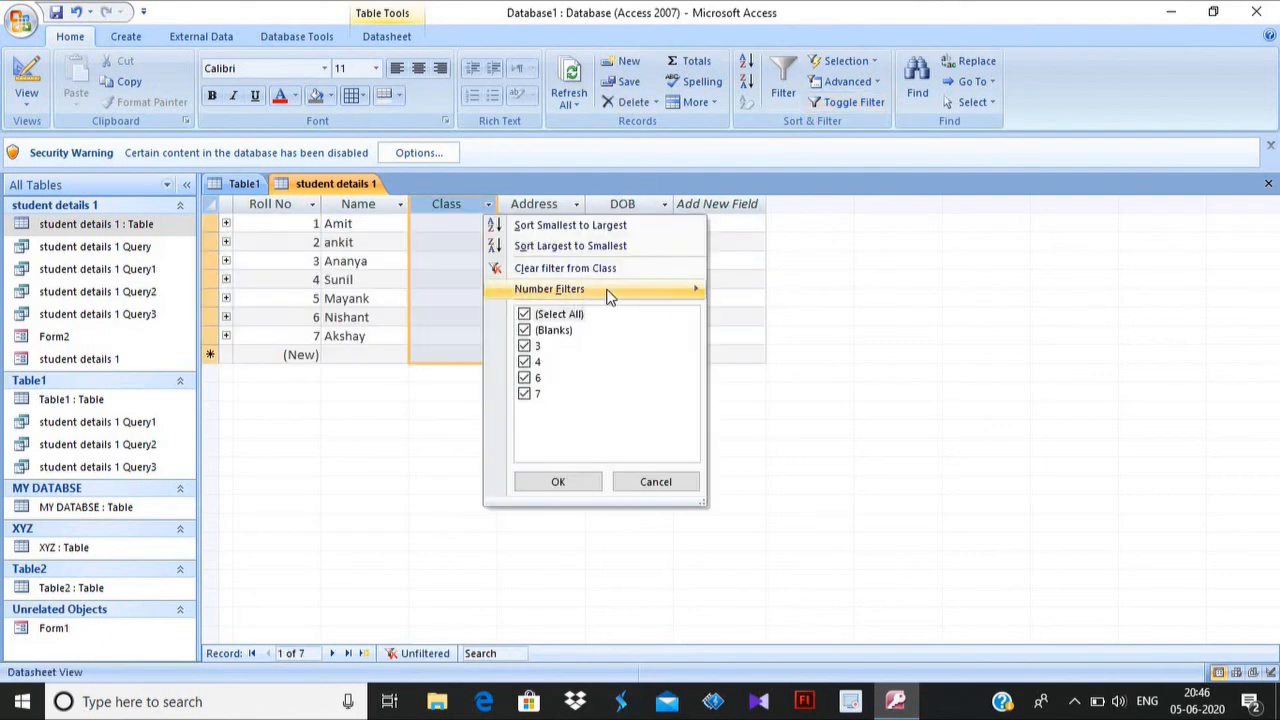
pyautogui.moveTo(606, 290)
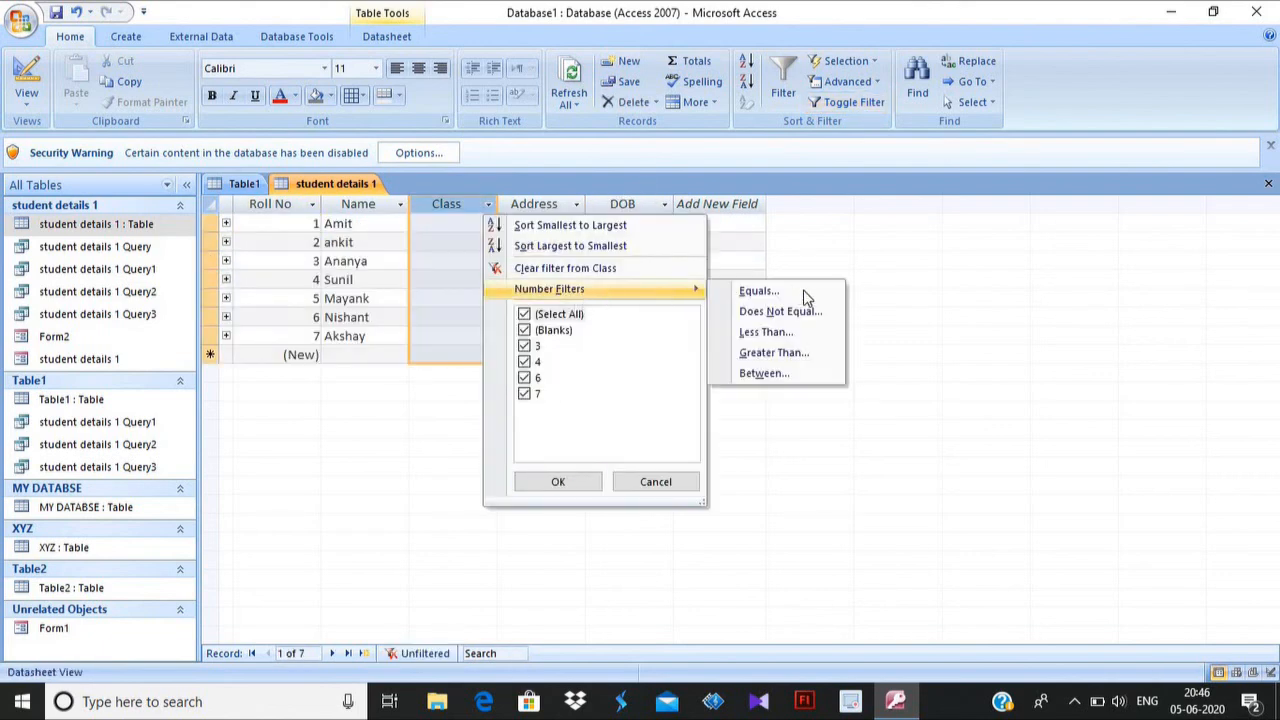
pyautogui.click(805, 374)
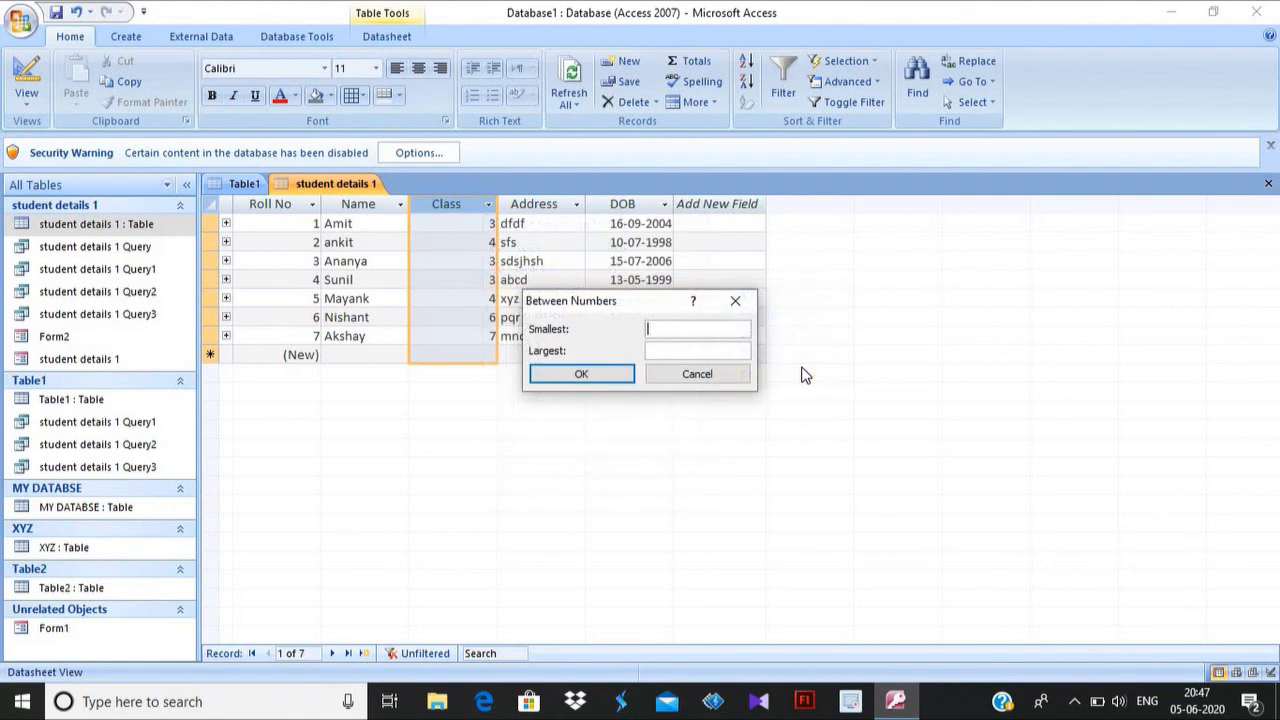
pyautogui.write('3')
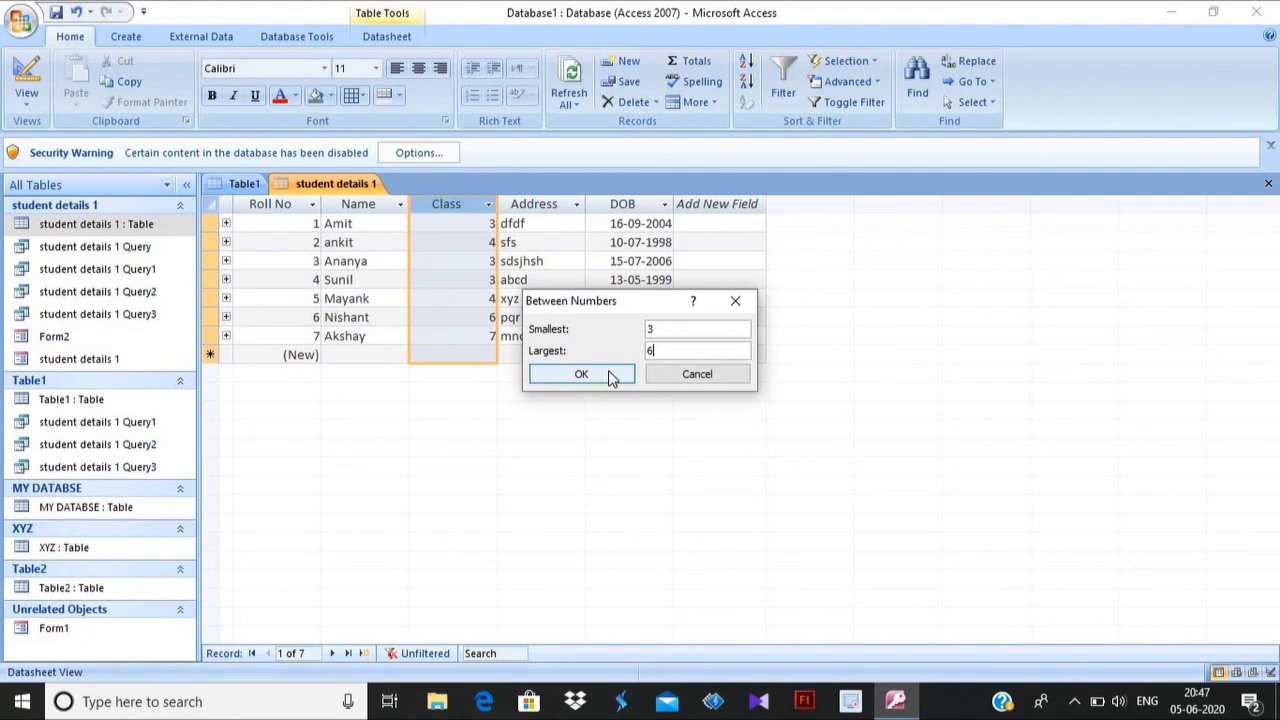
pyautogui.click(612, 377)
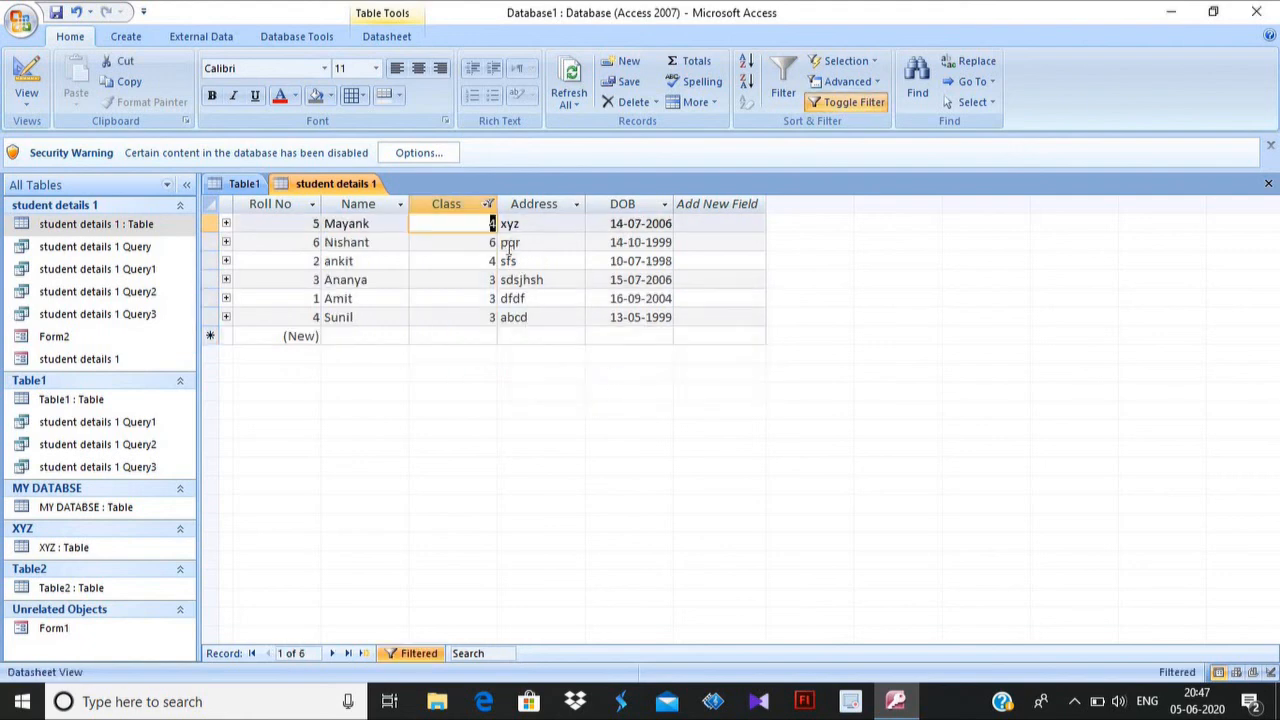